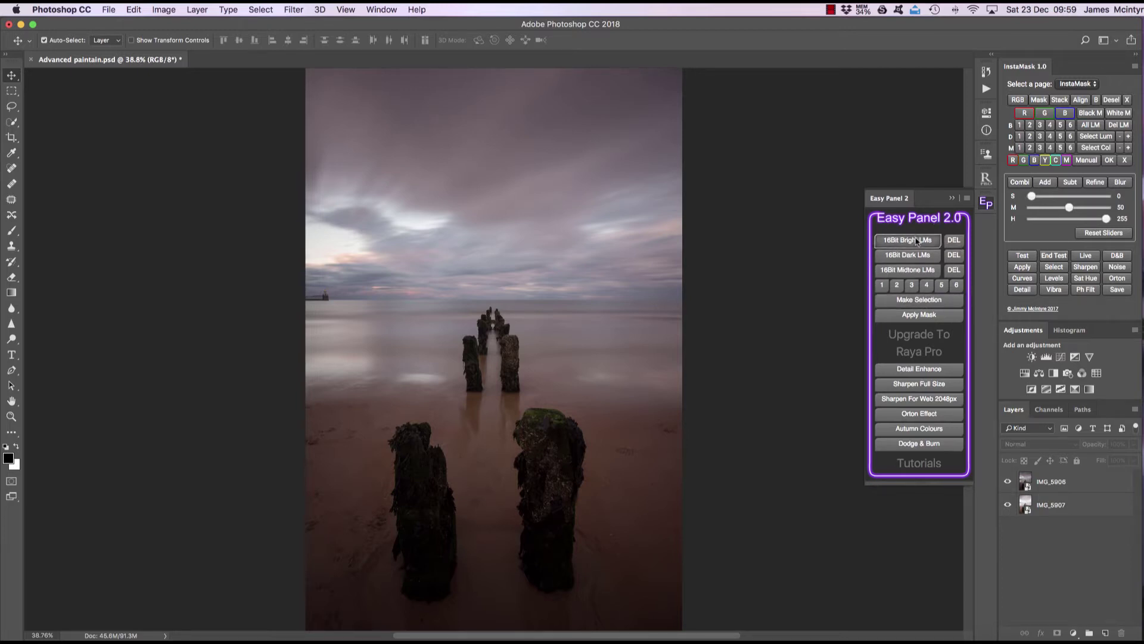
# Select the IMG_5906 darker-sky layer above IMG_5907 in the Layers panel.
pyautogui.click(1068, 486)
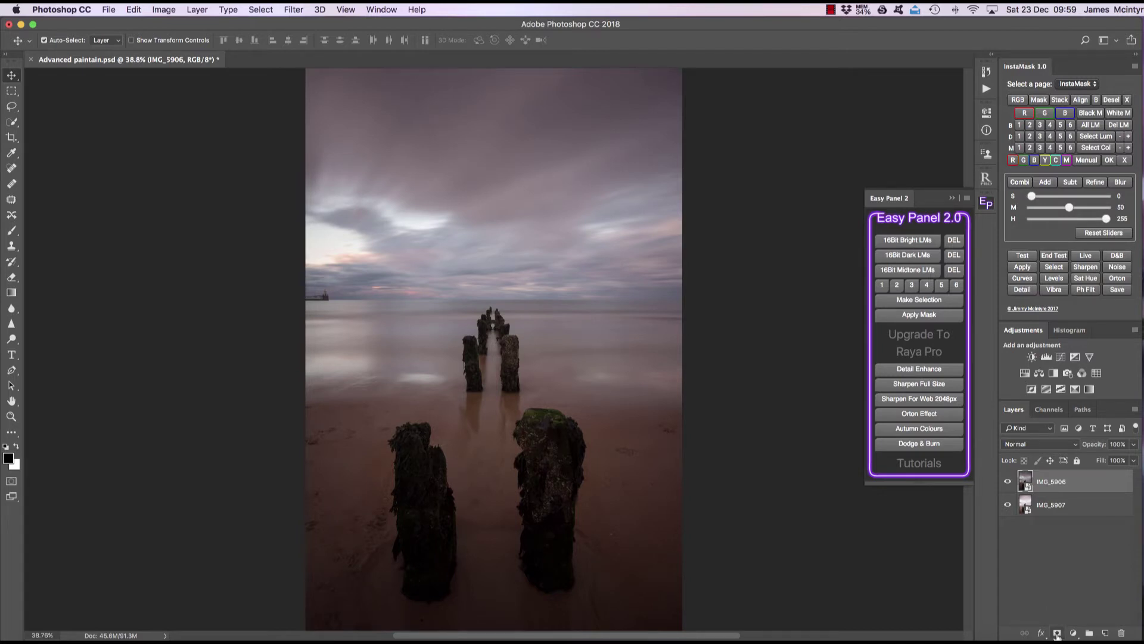
# Add a black hide-all mask to IMG_5906 and compare it, toggling the mask and layer off and on.
pyautogui.keyDown('alt'); pyautogui.click(1056, 634); pyautogui.keyUp('alt')
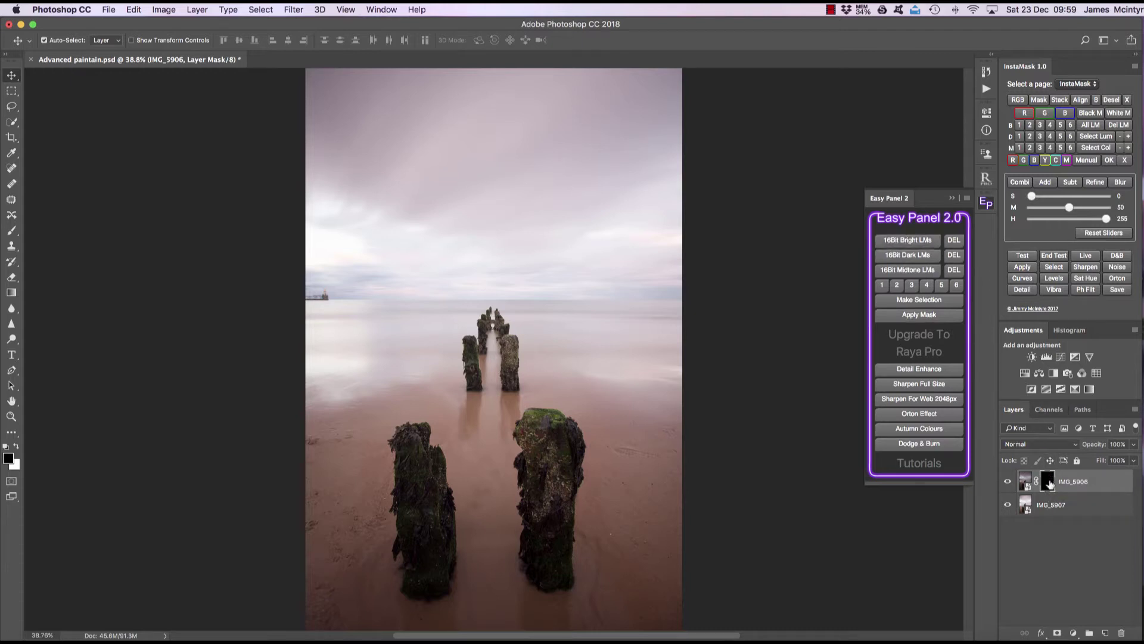
pyautogui.rightClick(1048, 480)
pyautogui.click(1075, 485)
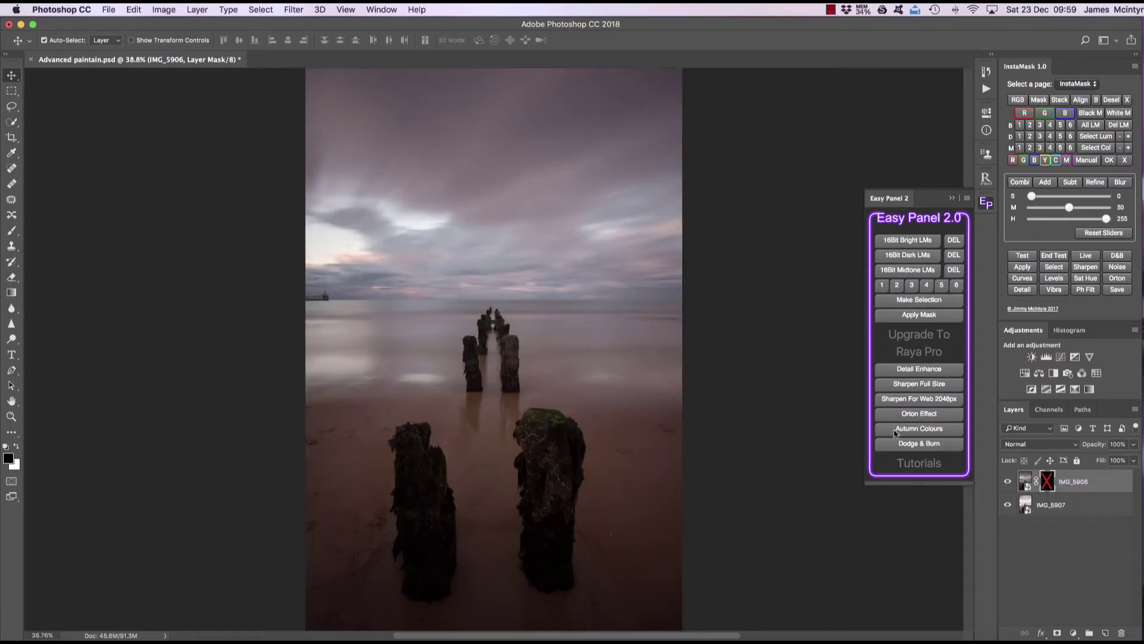
pyautogui.click(1008, 481)
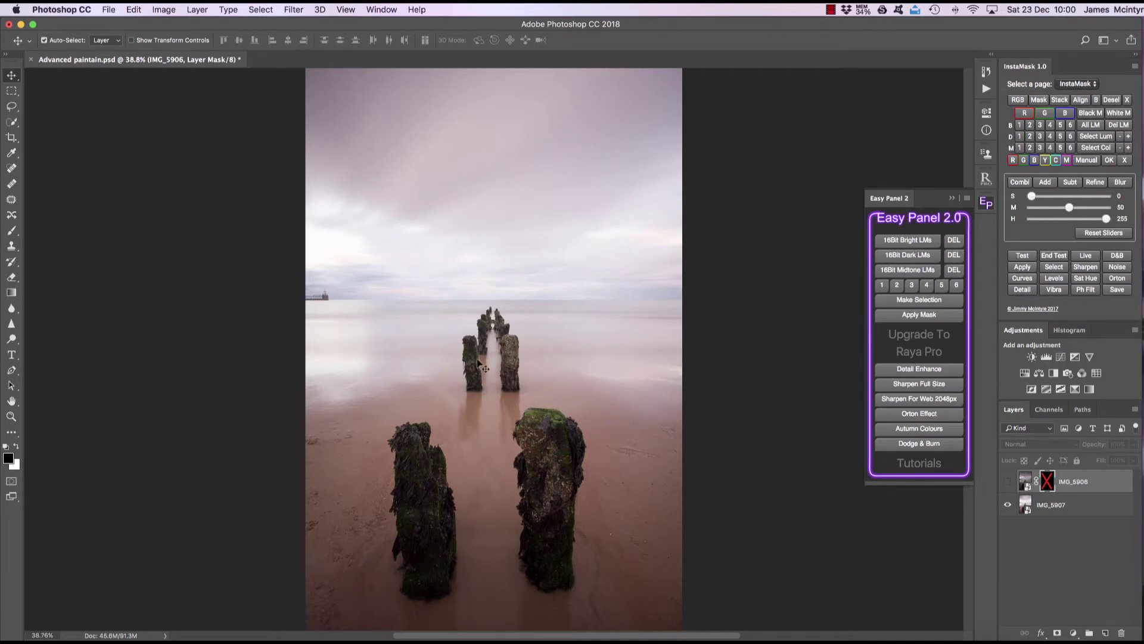
pyautogui.click(1008, 481)
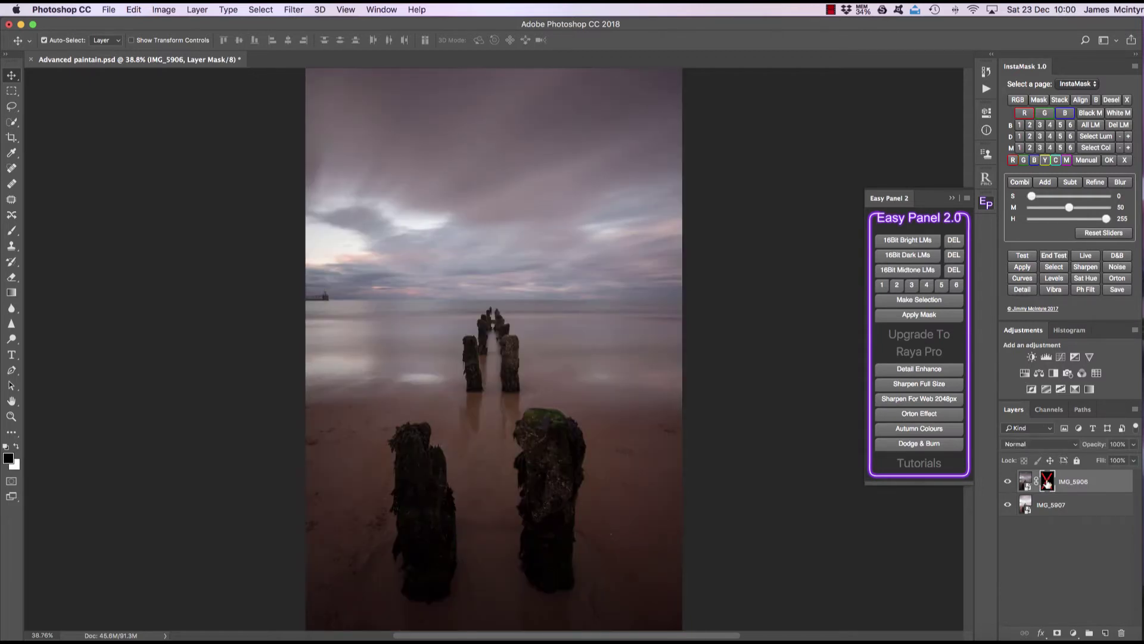
pyautogui.keyDown('shift'); pyautogui.click(1048, 484); pyautogui.keyUp('shift')
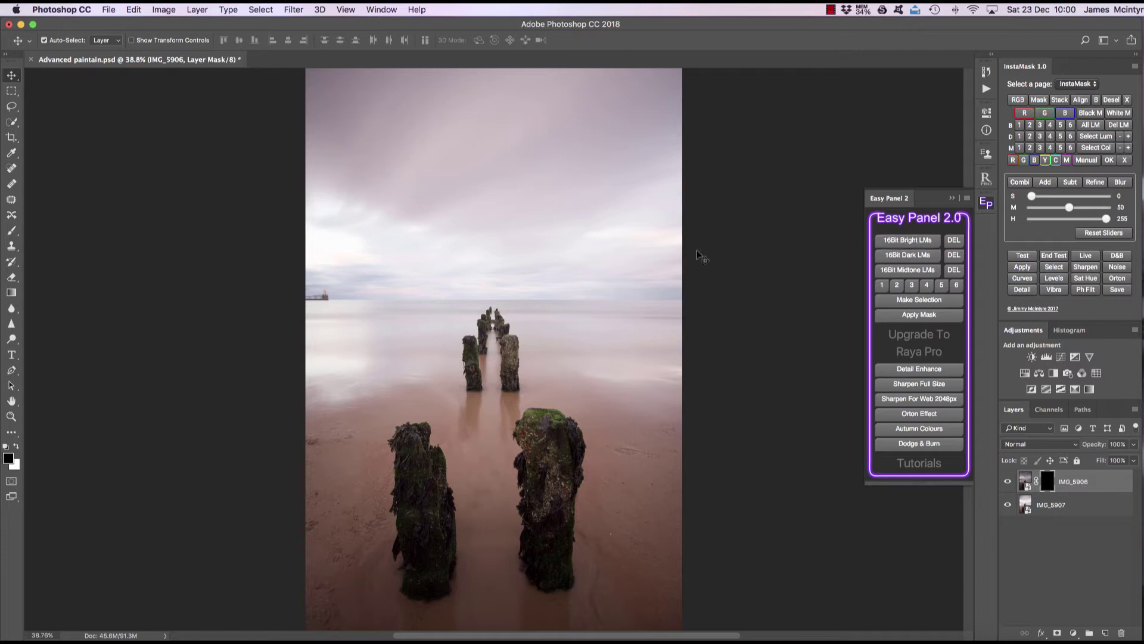
# Generate the 16-bit bright luminosity masks and preview masks 1 through 6.
pyautogui.click(929, 240)
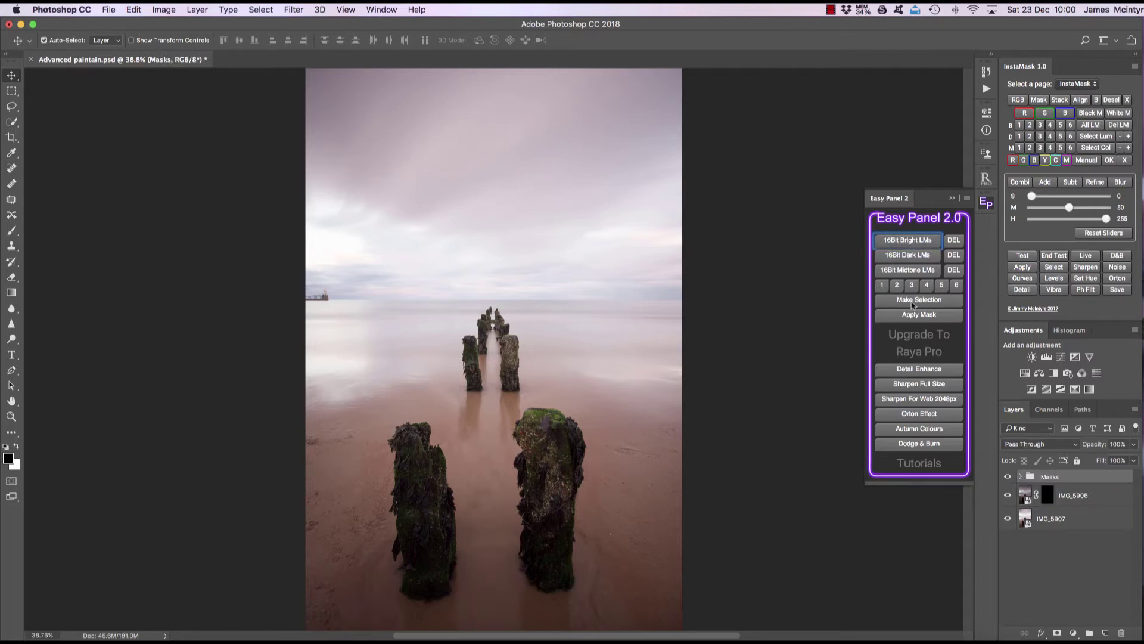
pyautogui.click(880, 285)
pyautogui.click(897, 285)
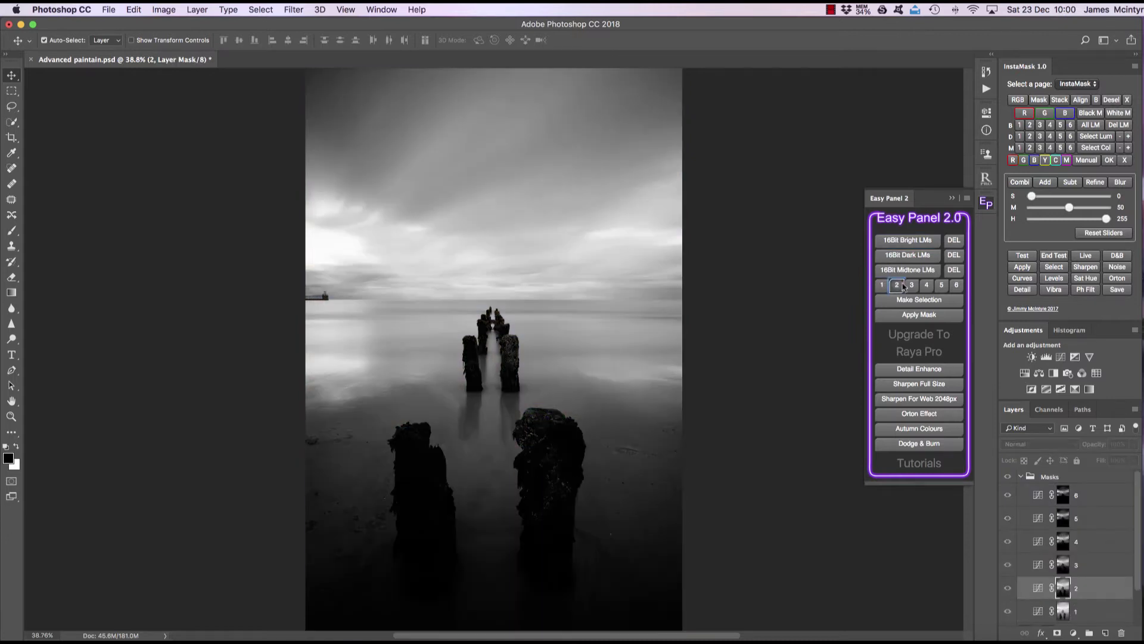
pyautogui.click(912, 285)
pyautogui.click(927, 285)
pyautogui.click(941, 286)
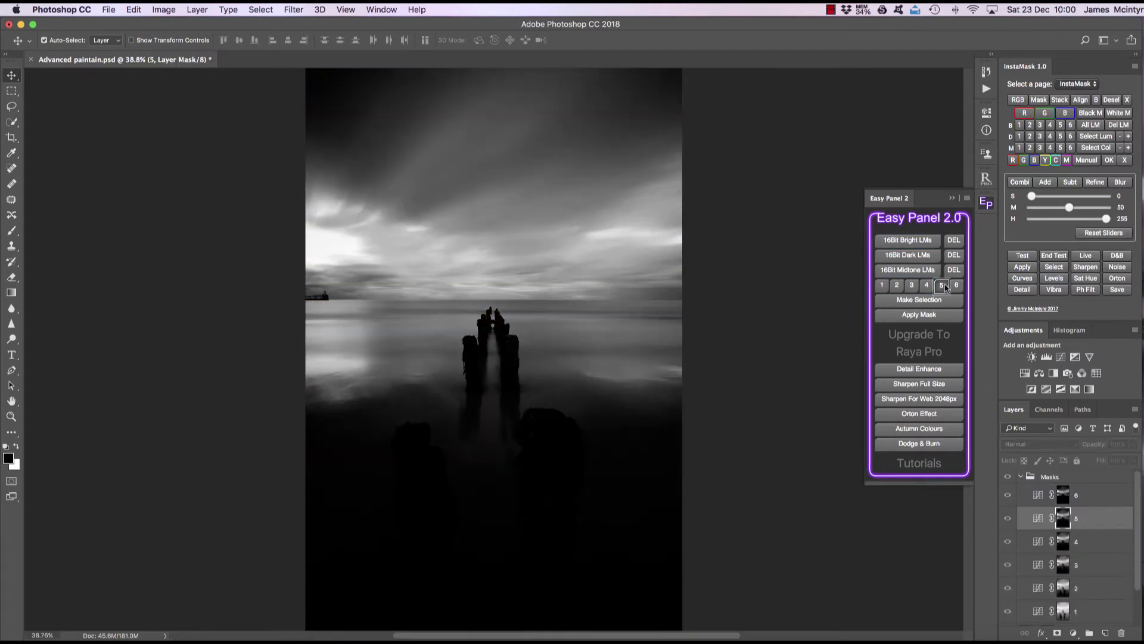
pyautogui.click(955, 285)
pyautogui.click(881, 286)
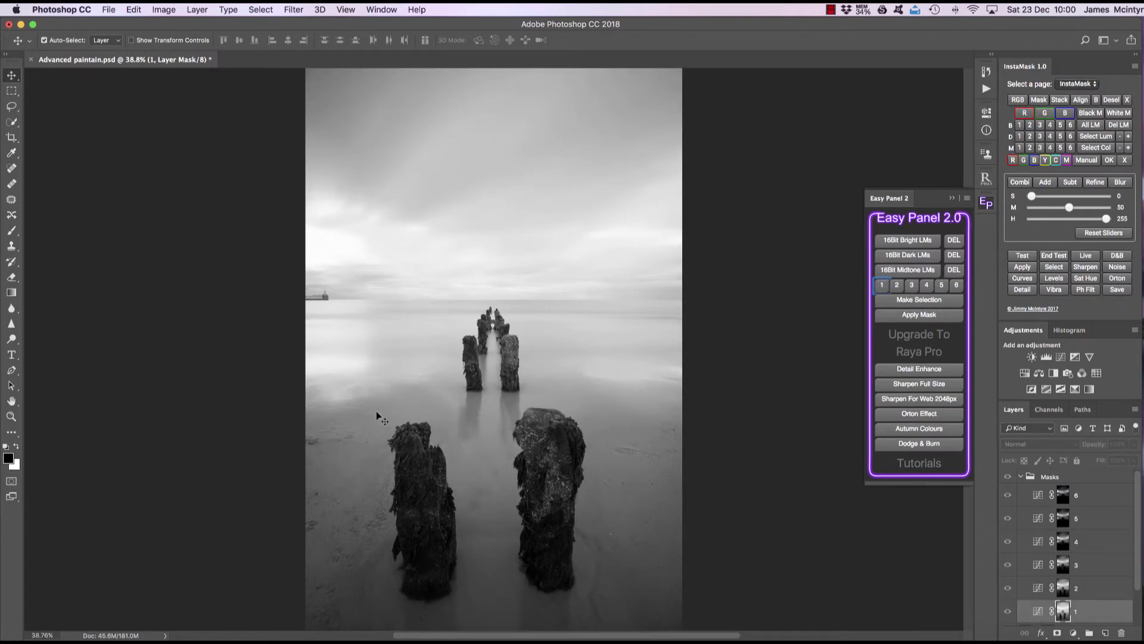
# Compare masks 2–6 again and settle on luminosity mask 1.
pyautogui.click(898, 286)
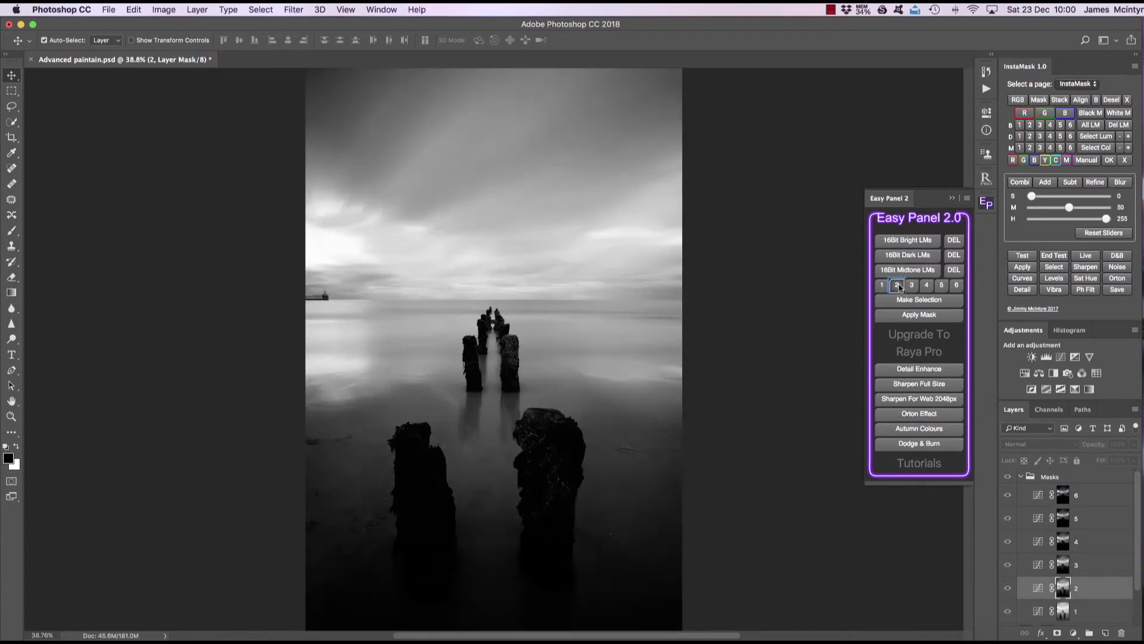
pyautogui.click(912, 285)
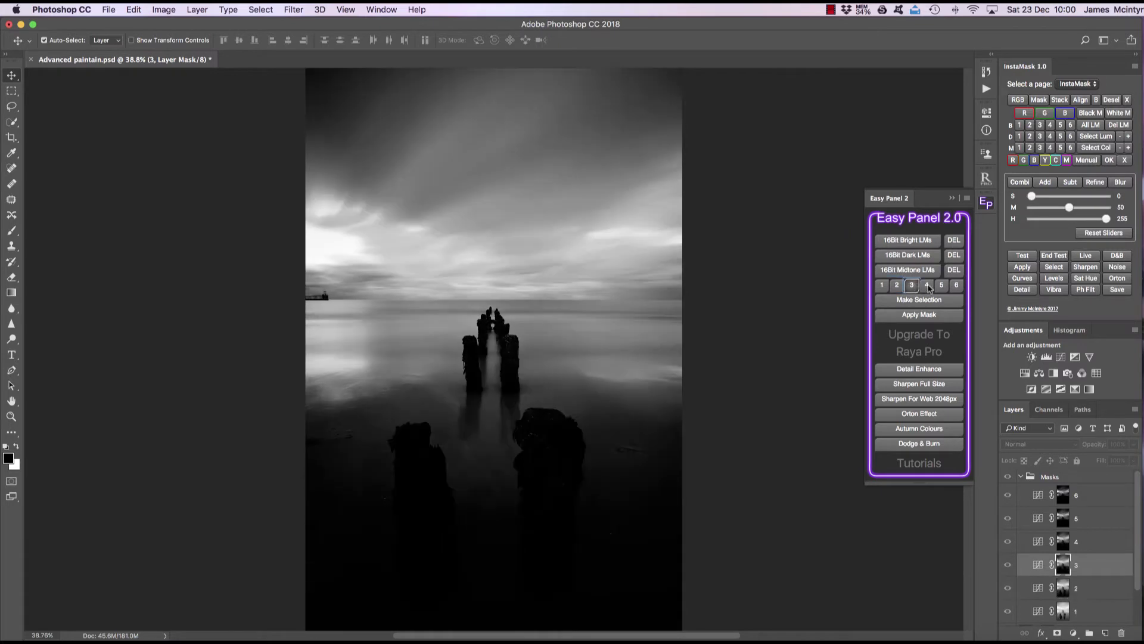
pyautogui.click(926, 284)
pyautogui.click(942, 286)
pyautogui.click(957, 285)
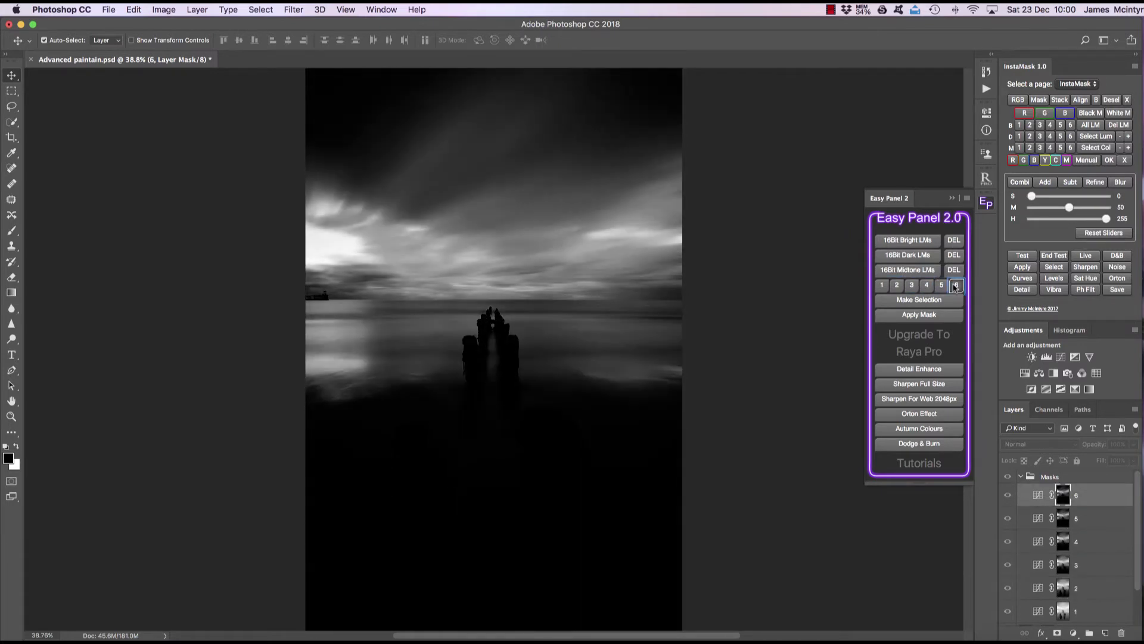
pyautogui.click(883, 285)
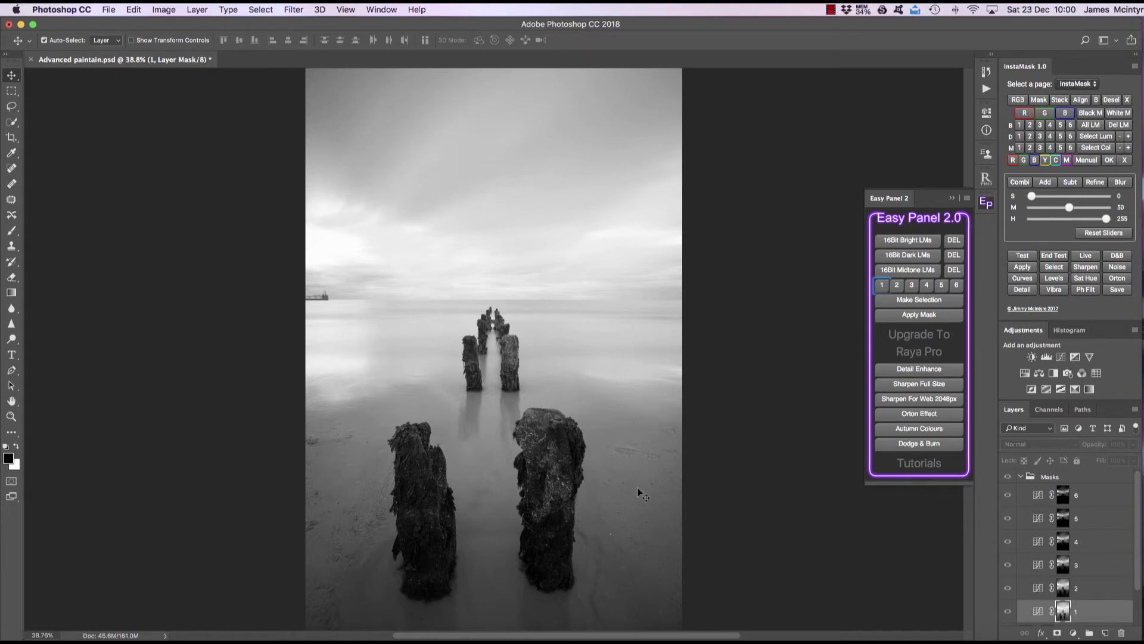
pyautogui.click(897, 285)
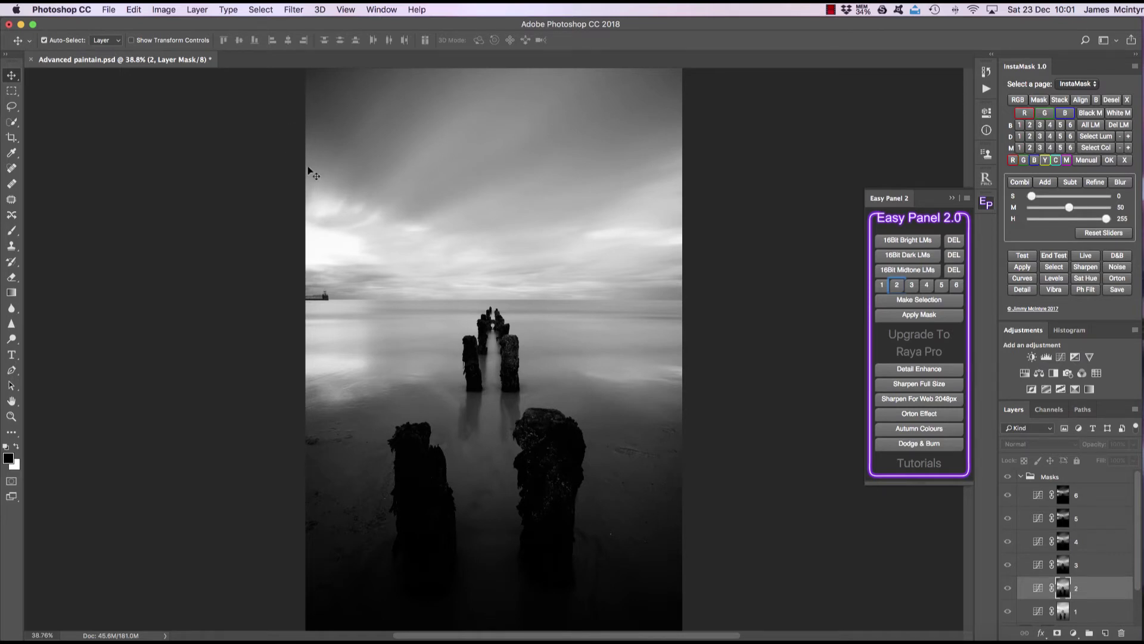
pyautogui.click(882, 286)
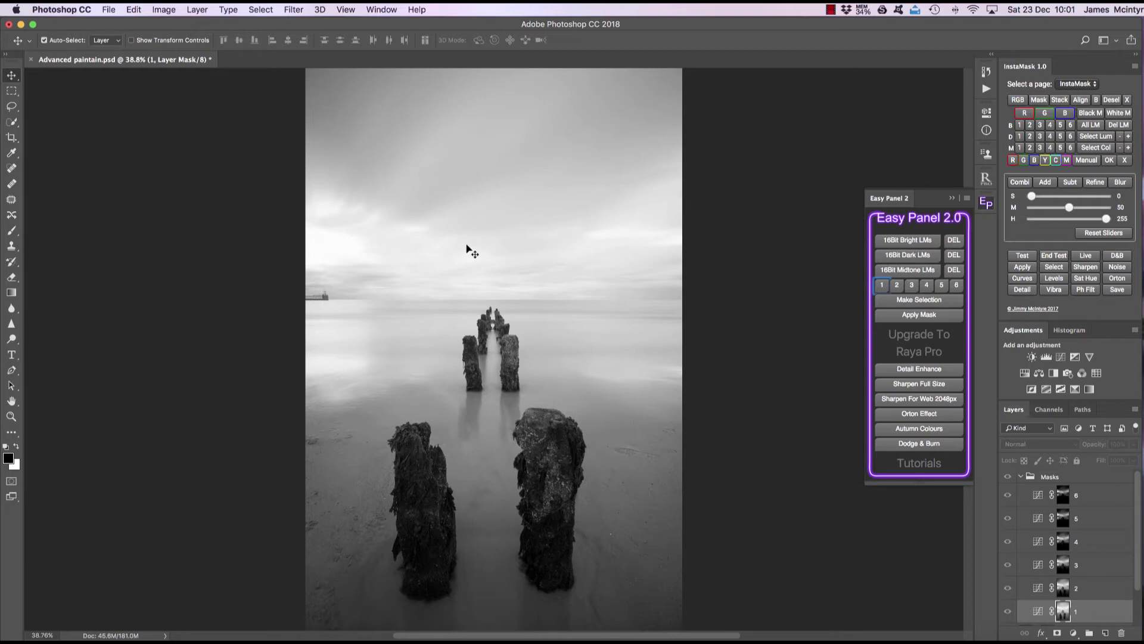
# Apply Levels to luminosity mask 1 with input values 38, 1.00 and 193.
pyautogui.press('super+l')
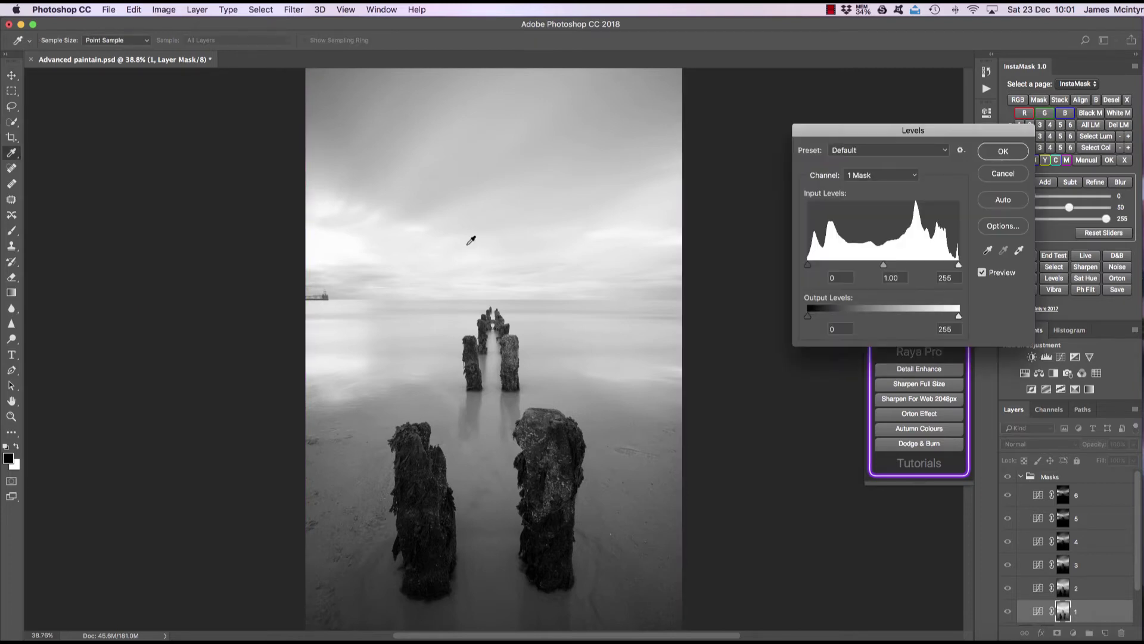
pyautogui.moveTo(884, 268)
pyautogui.mouseDown()
pyautogui.moveTo(906, 268)
pyautogui.moveTo(882, 268)
pyautogui.mouseUp()
pyautogui.moveTo(812, 268); pyautogui.dragTo(830, 268)
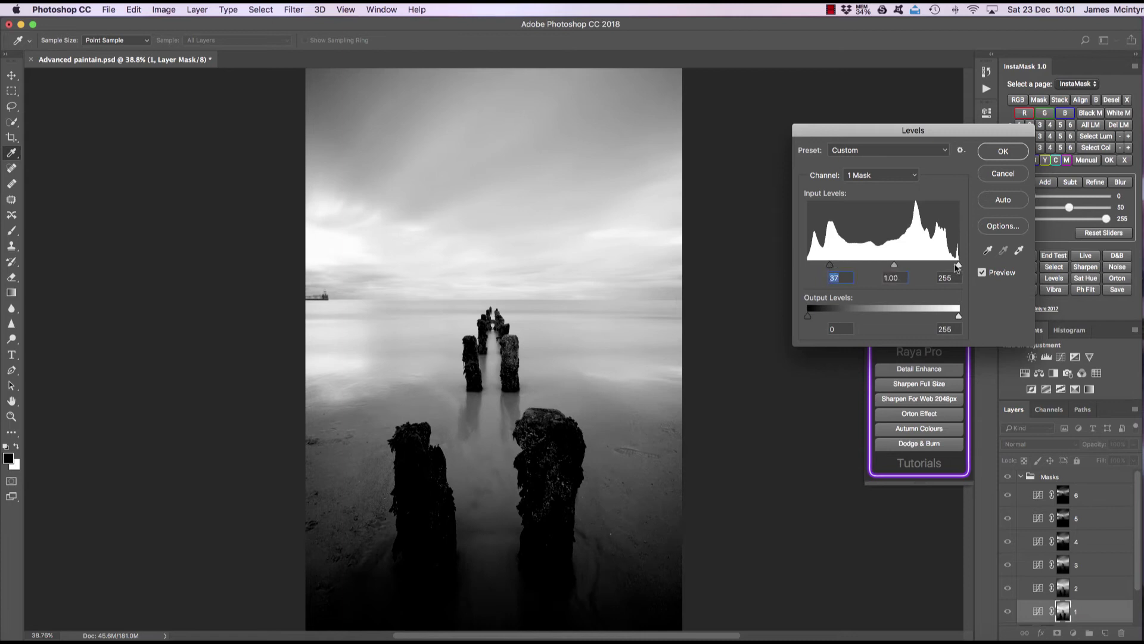
pyautogui.moveTo(958, 266); pyautogui.dragTo(923, 266)
pyautogui.moveTo(830, 265); pyautogui.dragTo(834, 265)
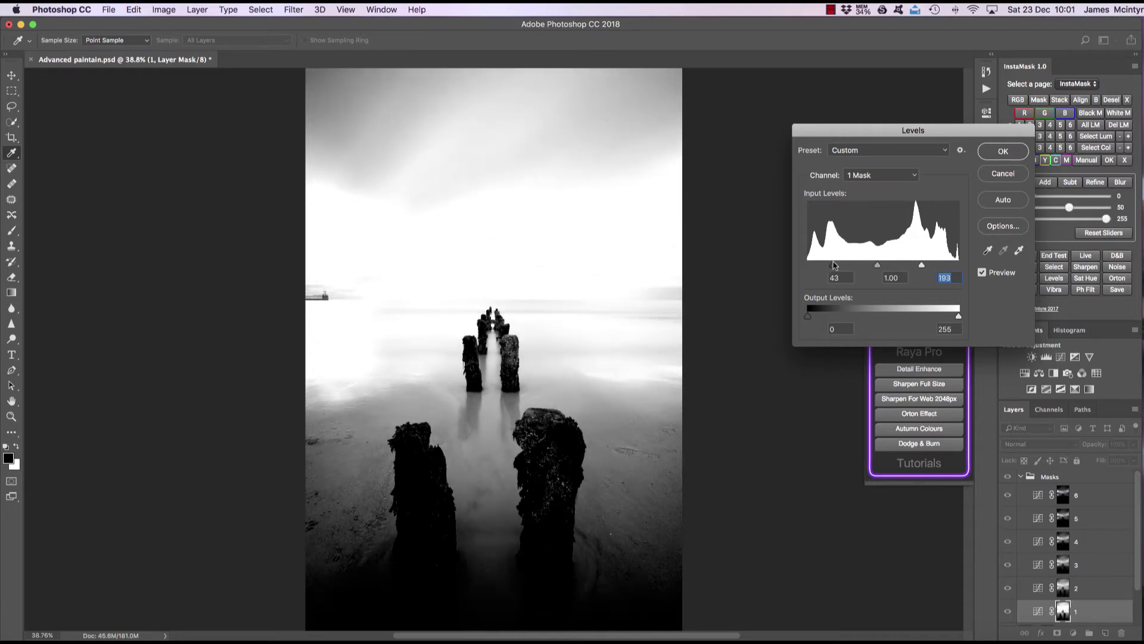
pyautogui.click(832, 265)
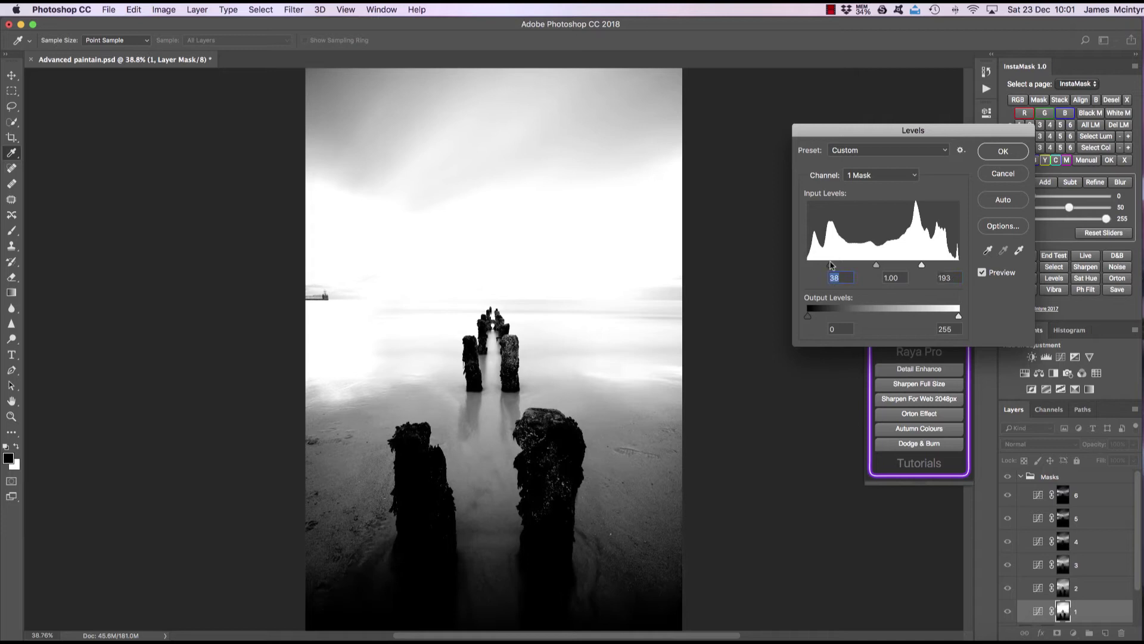
pyautogui.click(1003, 151)
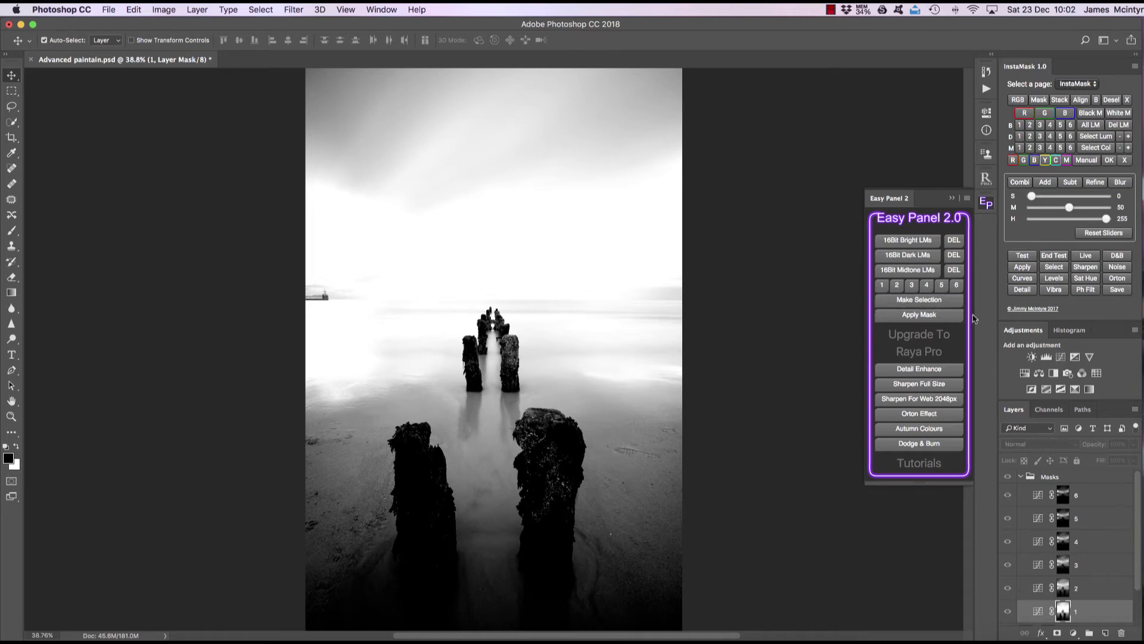
# Load luminosity mask 1 as a selection and target IMG_5906's layer mask.
pyautogui.click(939, 303)
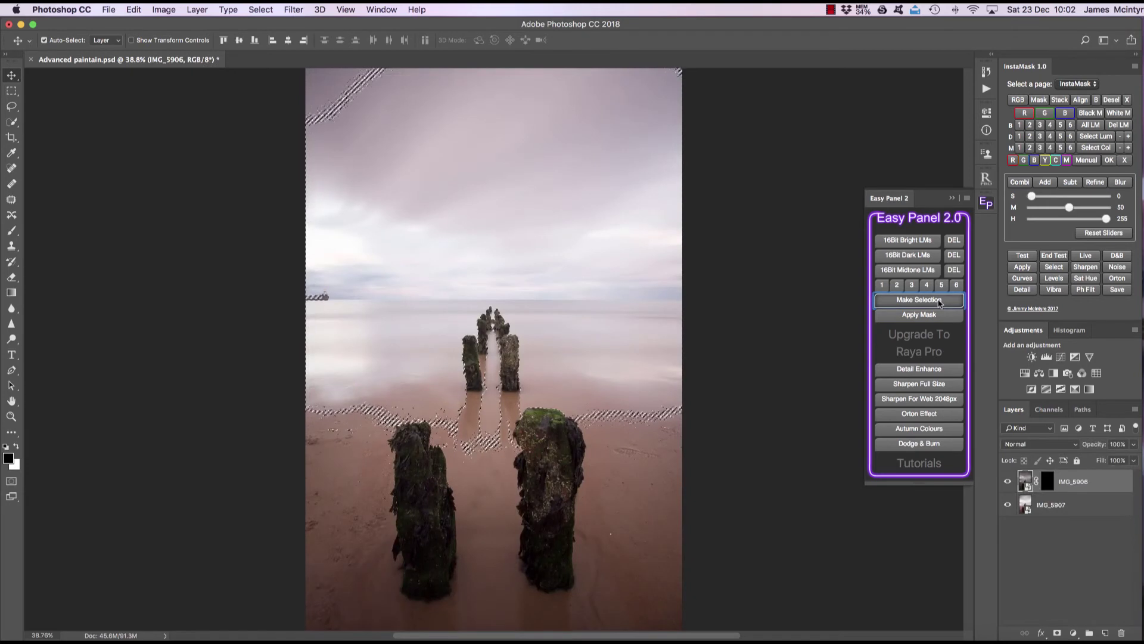
pyautogui.click(952, 198)
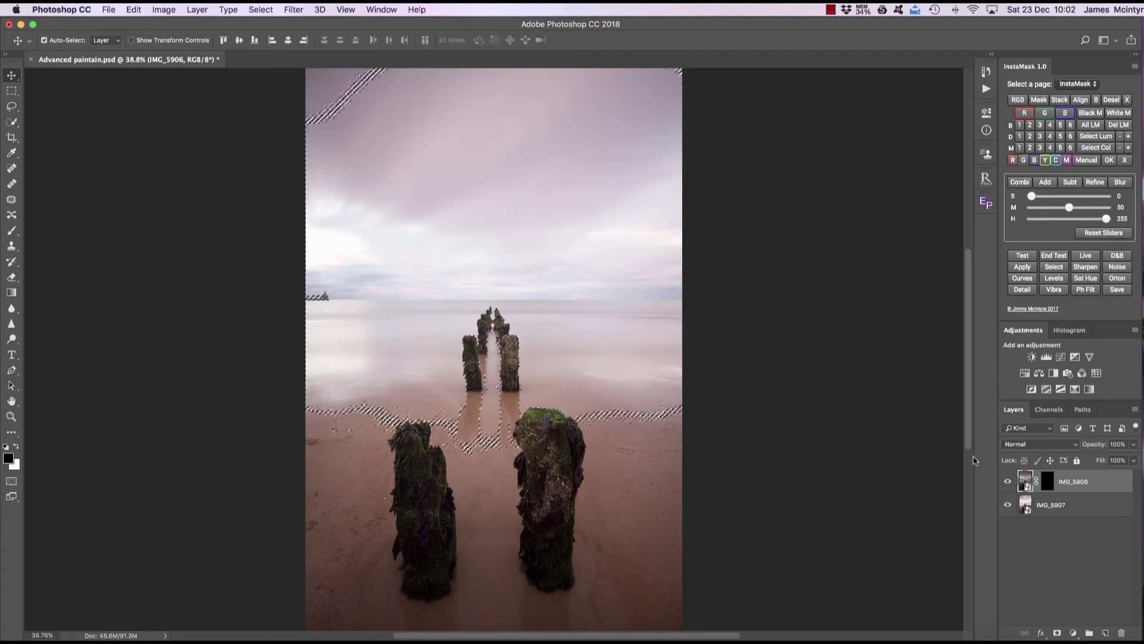
pyautogui.click(1048, 481)
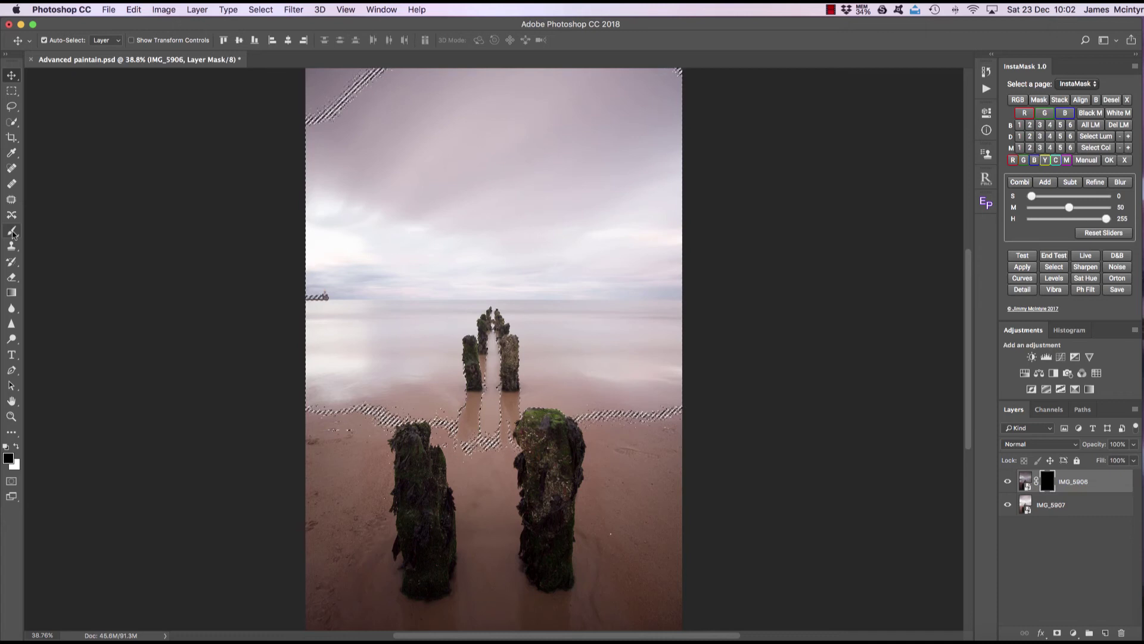
# Choose the Brush at 100% opacity with white as the foreground colour.
pyautogui.click(13, 232)
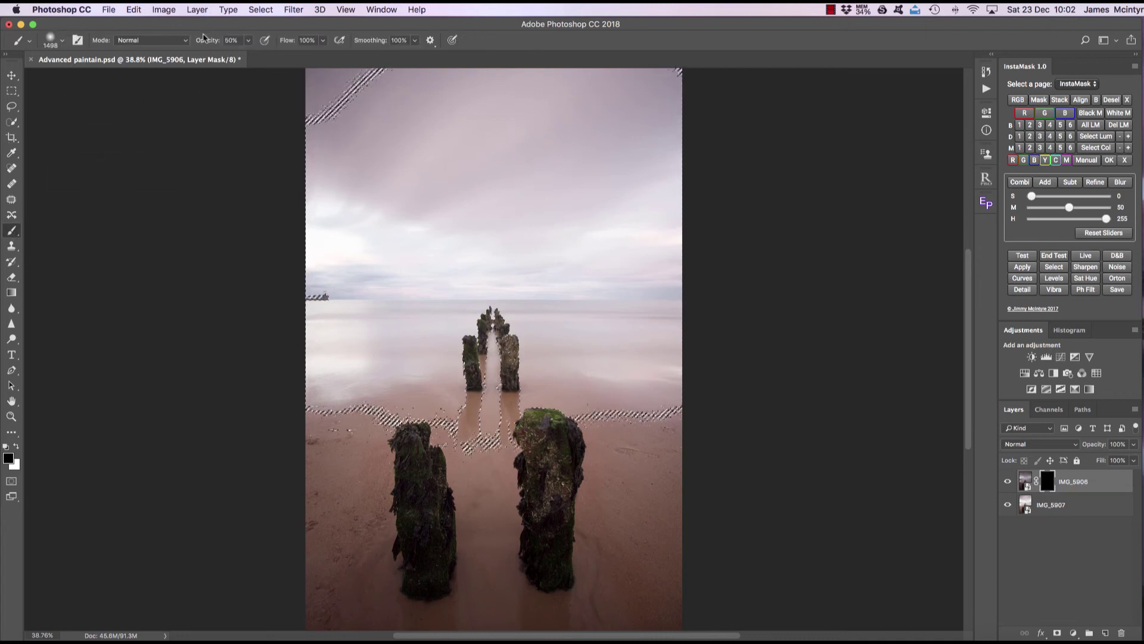
pyautogui.moveTo(207, 40); pyautogui.dragTo(277, 45)
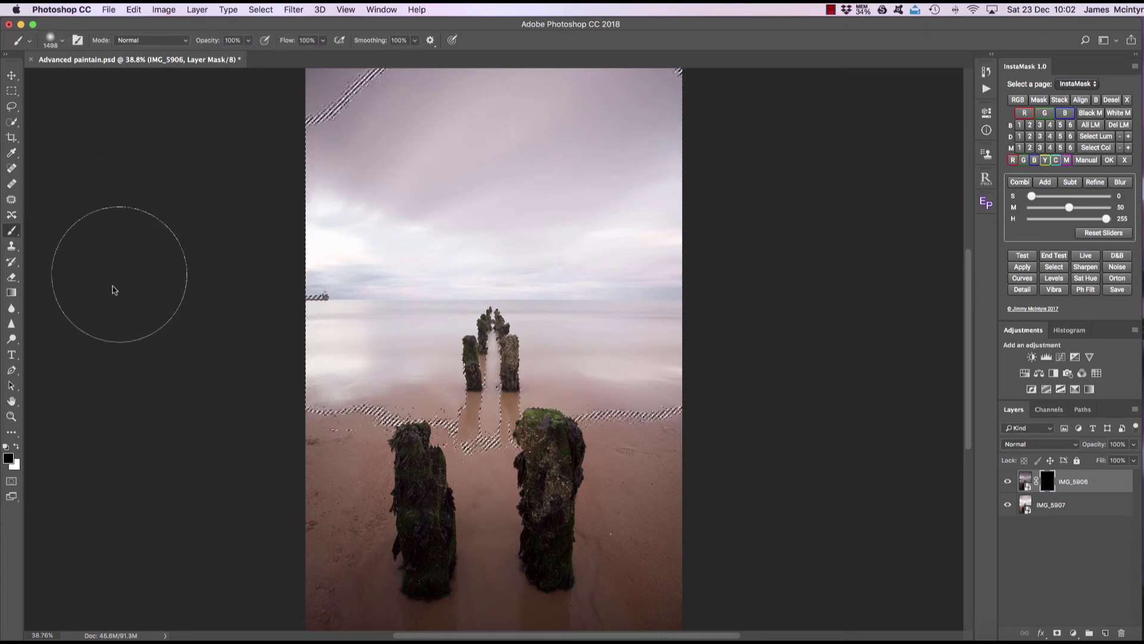
pyautogui.click(17, 446)
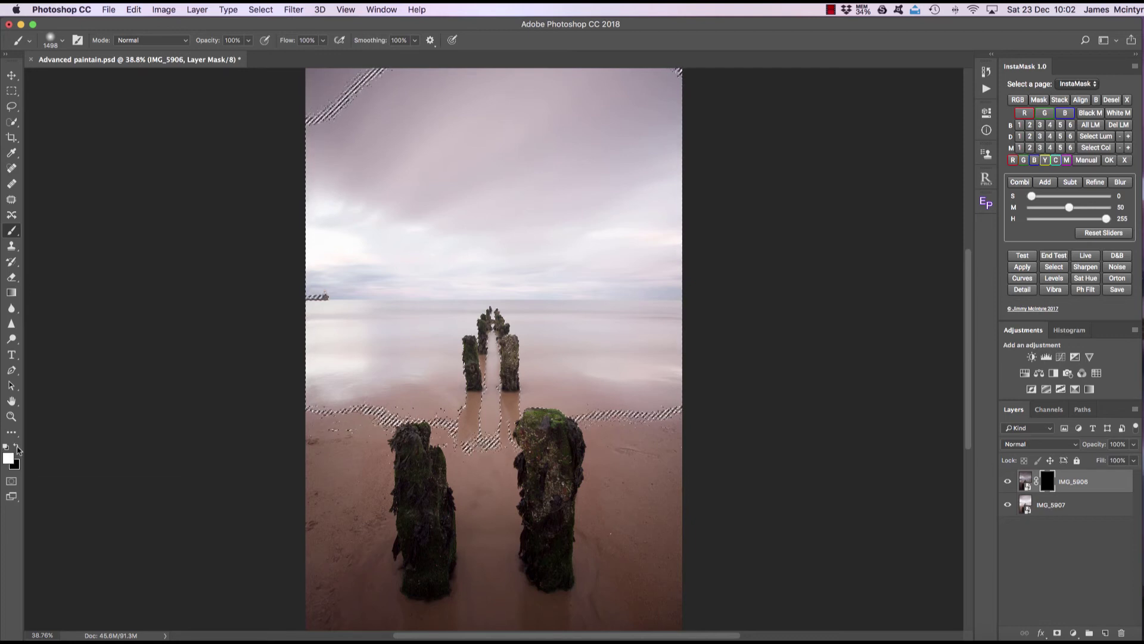
# With a 2313 px brush, paint white across the sky to reveal IMG_5906's darker sky.
pyautogui.press(']')
pyautogui.press(']')
pyautogui.press(']')
pyautogui.press(']')
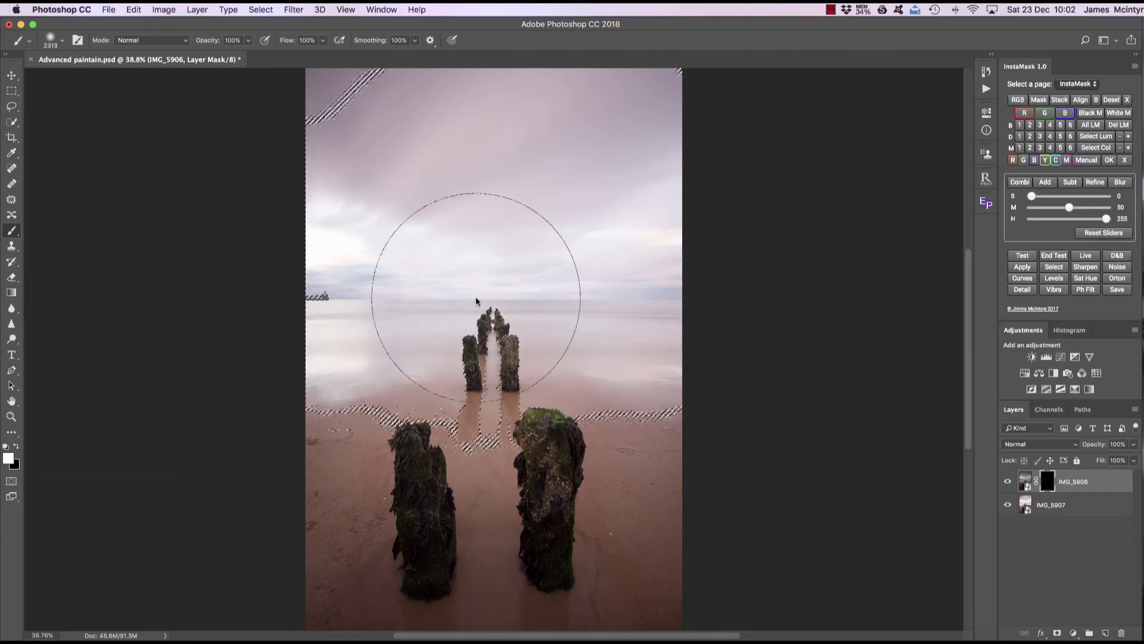
pyautogui.press('super+d')
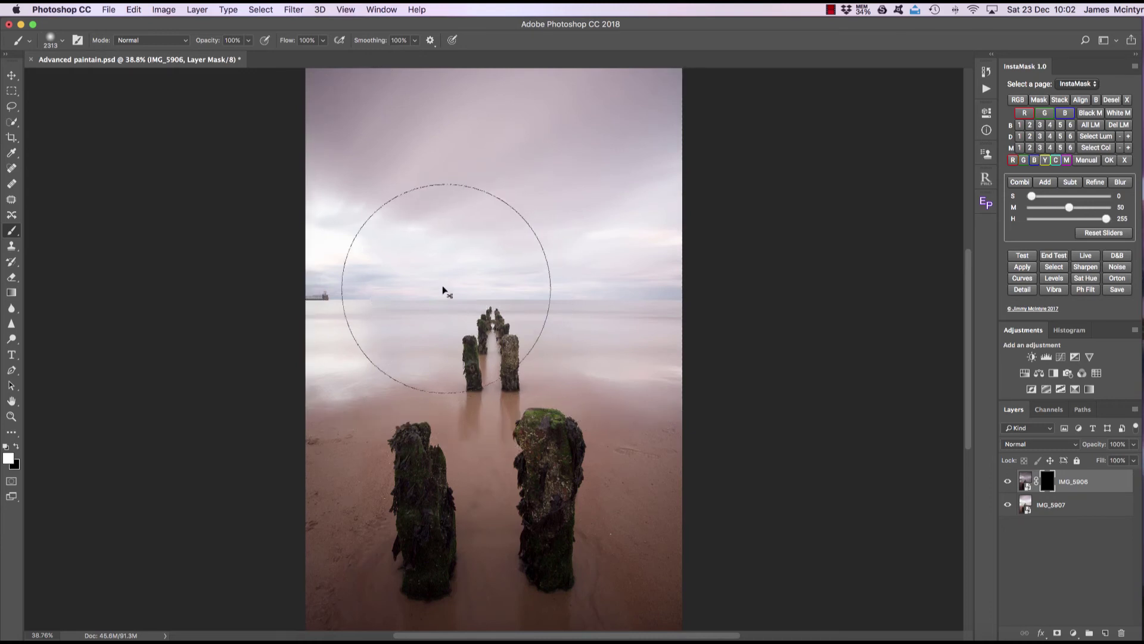
pyautogui.moveTo(301, 138)
pyautogui.mouseDown()
pyautogui.moveTo(784, 141)
pyautogui.moveTo(647, 121)
pyautogui.moveTo(330, 123)
pyautogui.moveTo(298, 148)
pyautogui.moveTo(671, 226)
pyautogui.moveTo(627, 242)
pyautogui.moveTo(247, 264)
pyautogui.moveTo(689, 281)
pyautogui.moveTo(440, 257)
pyautogui.moveTo(346, 259)
pyautogui.moveTo(276, 281)
pyautogui.moveTo(510, 257)
pyautogui.moveTo(609, 271)
pyautogui.moveTo(672, 341)
pyautogui.moveTo(510, 315)
pyautogui.moveTo(386, 336)
pyautogui.moveTo(392, 292)
pyautogui.mouseUp()
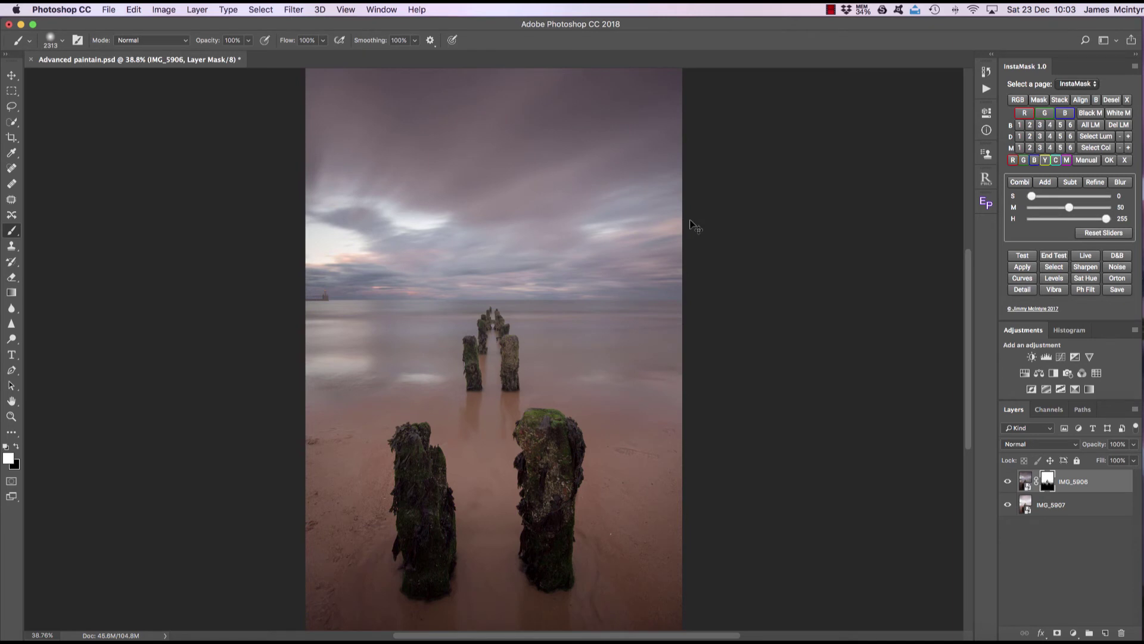
pyautogui.click(1008, 481)
pyautogui.click(1008, 481)
pyautogui.keyDown('alt'); pyautogui.click(1048, 482); pyautogui.keyUp('alt')
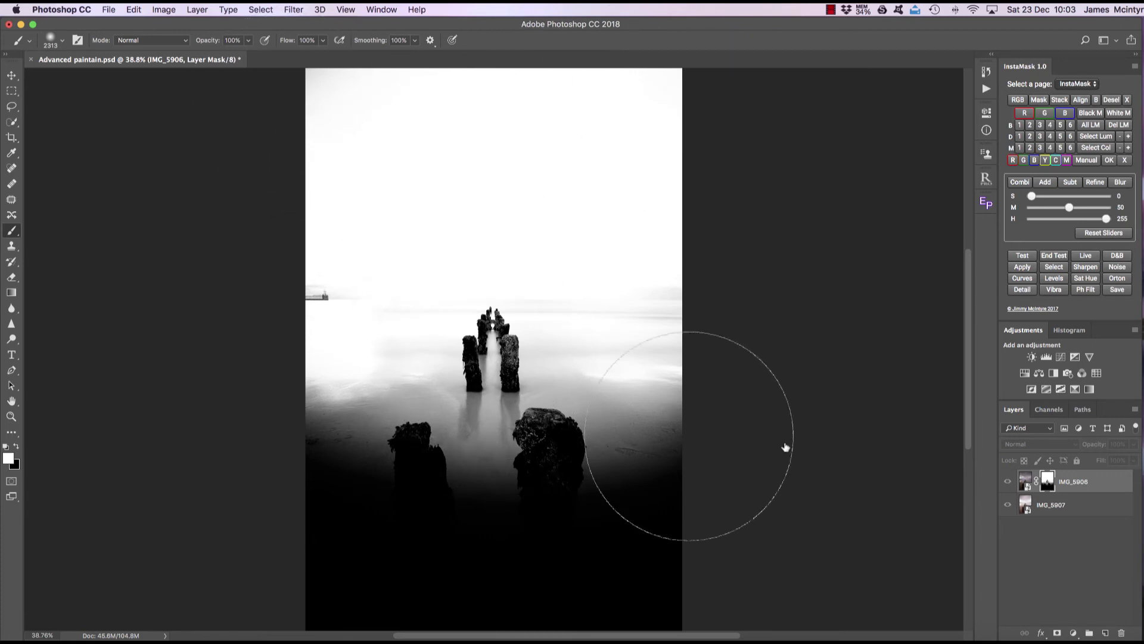
pyautogui.click(1025, 480)
pyautogui.click(1047, 480)
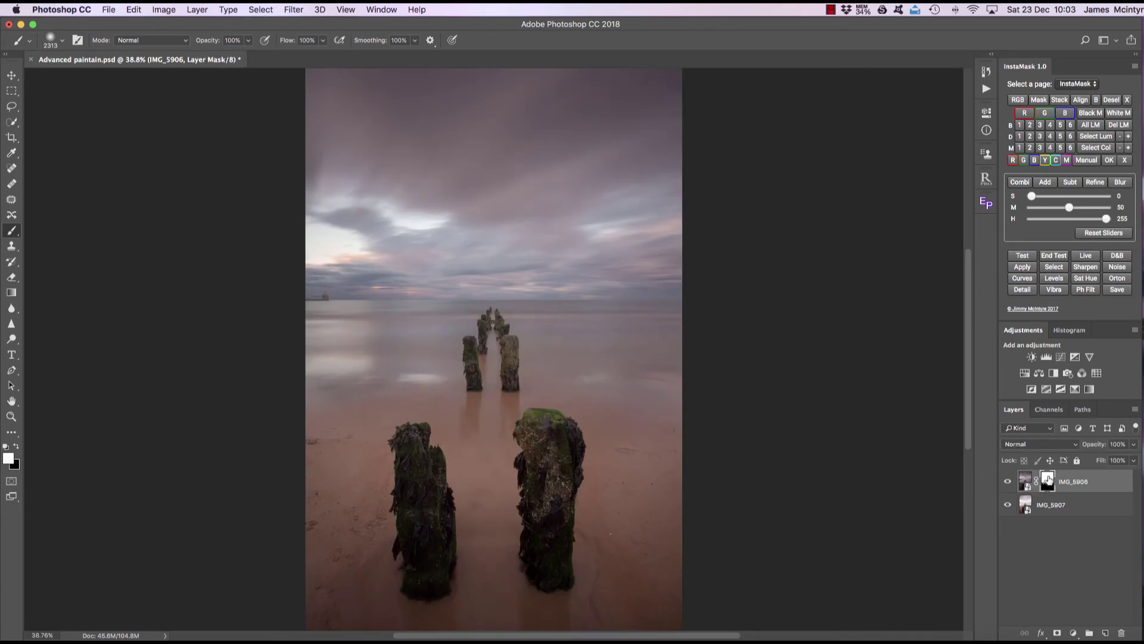
pyautogui.rightClick(1048, 480)
pyautogui.click(1097, 482)
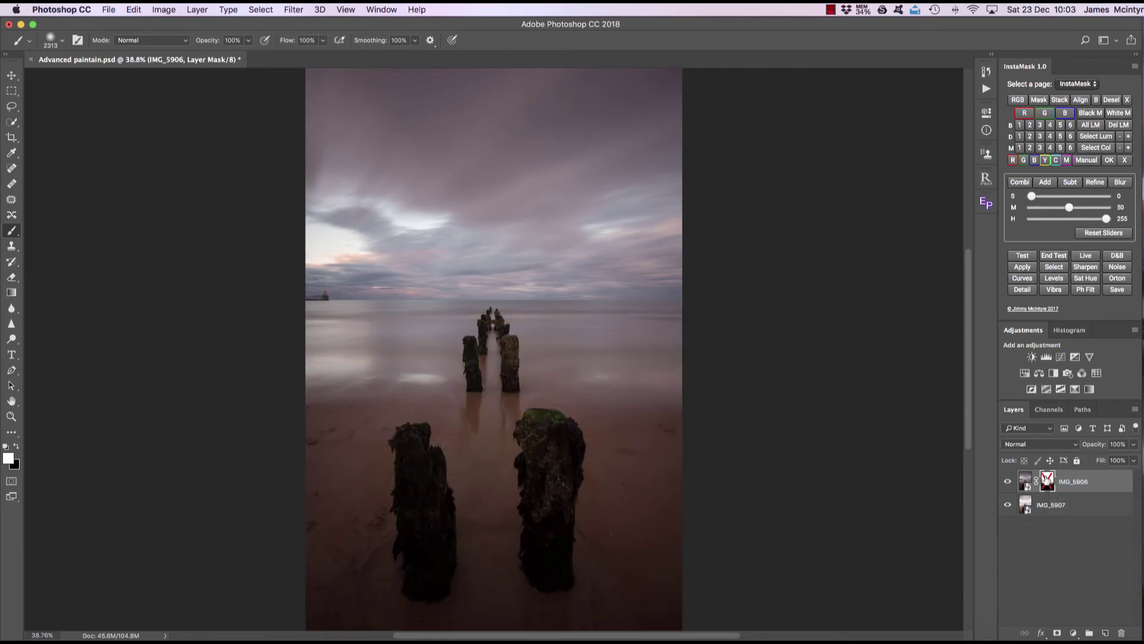
pyautogui.keyDown('shift'); pyautogui.click(1047, 479); pyautogui.keyUp('shift')
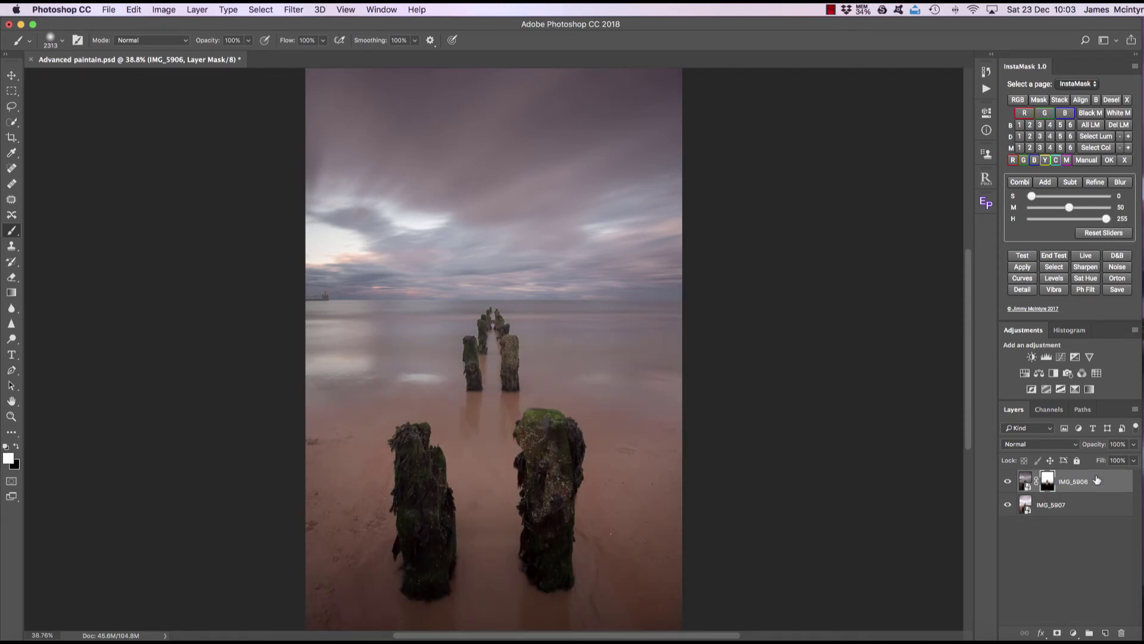
# Paint black at 40% on IMG_5906's mask around the front posts, then inspect the mask.
pyautogui.click(17, 446)
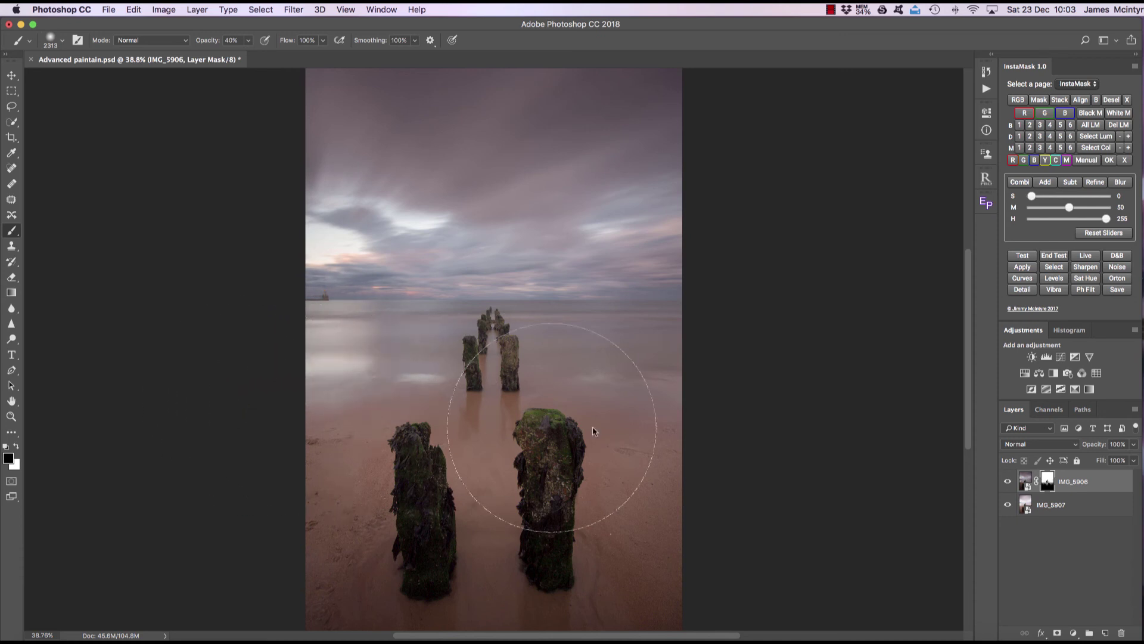
pyautogui.moveTo(592, 426)
pyautogui.mouseDown()
pyautogui.moveTo(848, 423)
pyautogui.moveTo(687, 417)
pyautogui.moveTo(259, 438)
pyautogui.mouseUp()
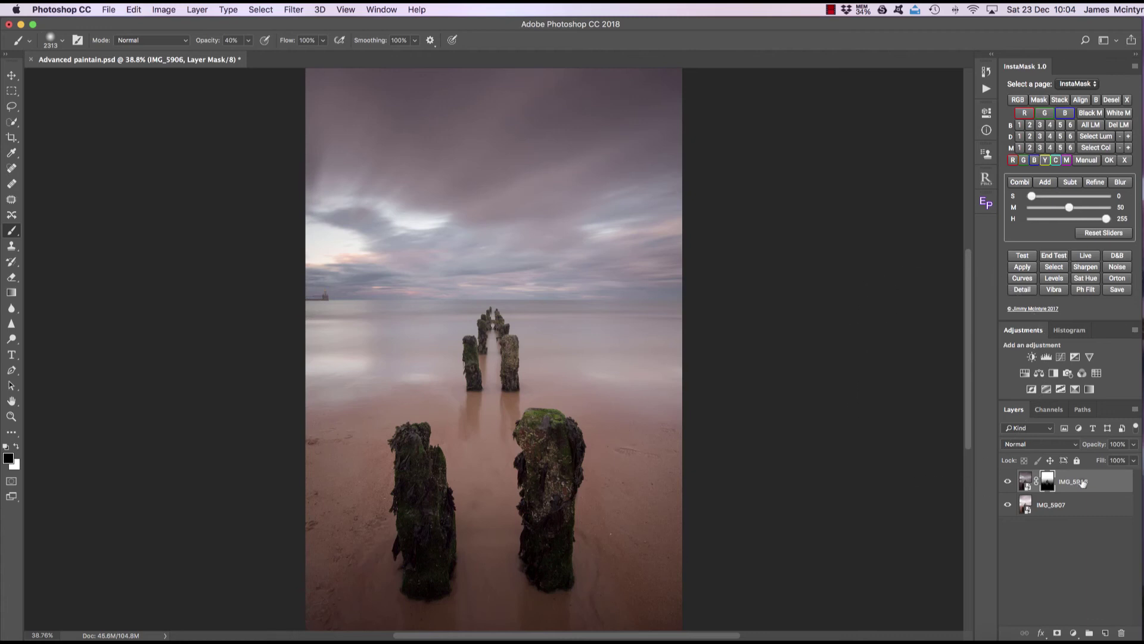
pyautogui.keyDown('alt'); pyautogui.click(1047, 482); pyautogui.keyUp('alt')
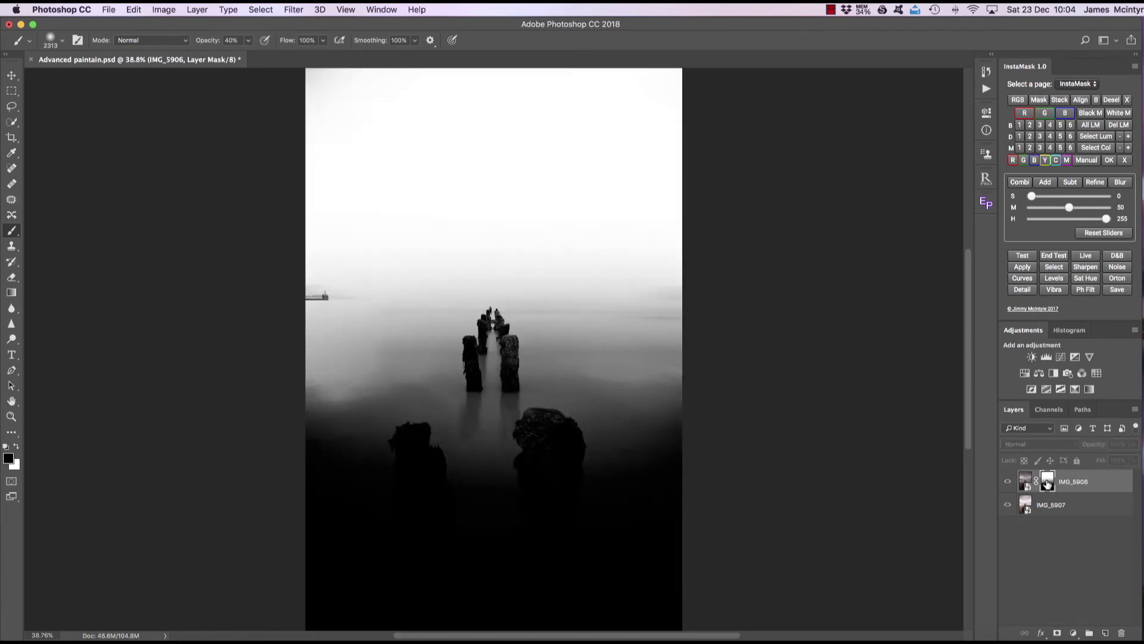
pyautogui.click(1025, 482)
# Toggle IMG_5906's visibility to compare the blended image with the original.
pyautogui.click(1007, 481)
pyautogui.click(1008, 481)
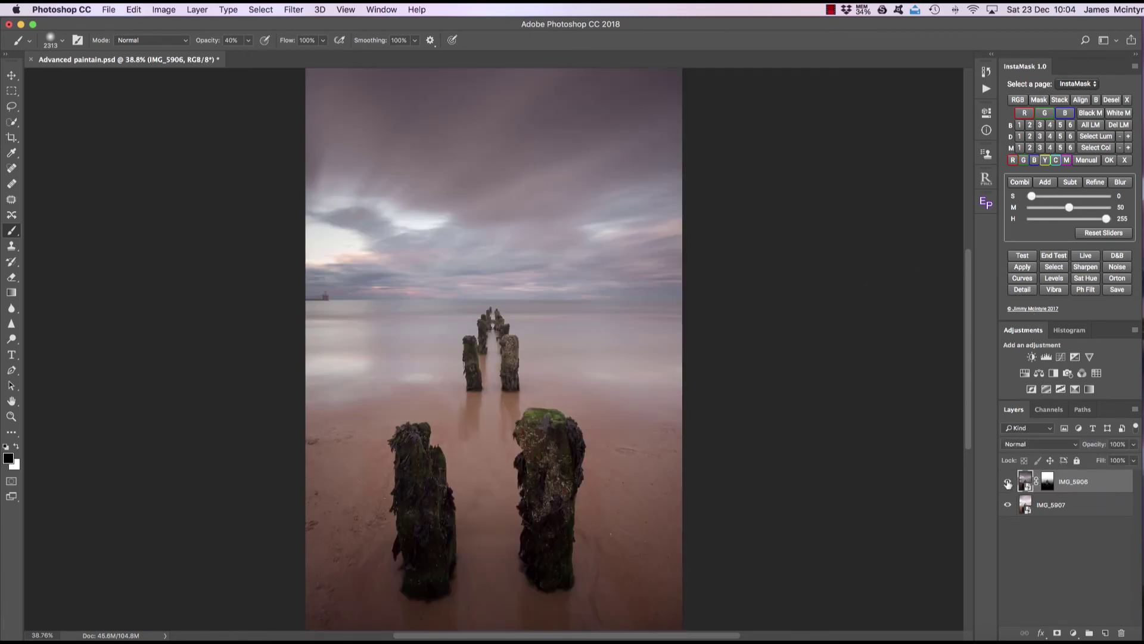
pyautogui.click(1008, 481)
pyautogui.click(1007, 481)
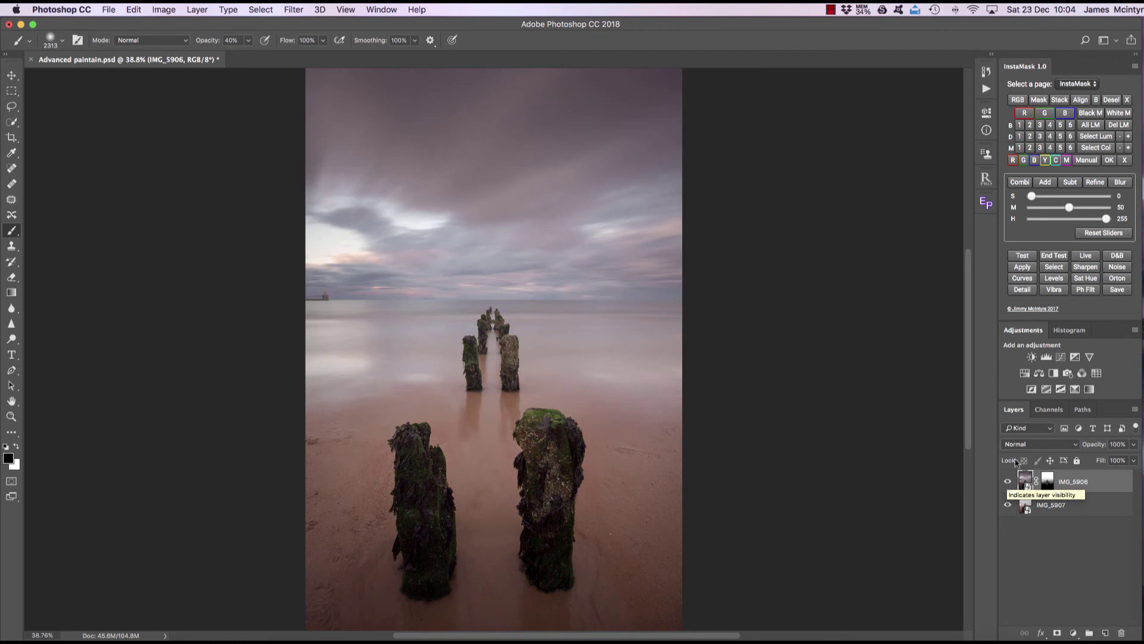
# Add a Levels adjustment layer with input levels 13, 0.93 and 234.
pyautogui.click(1044, 358)
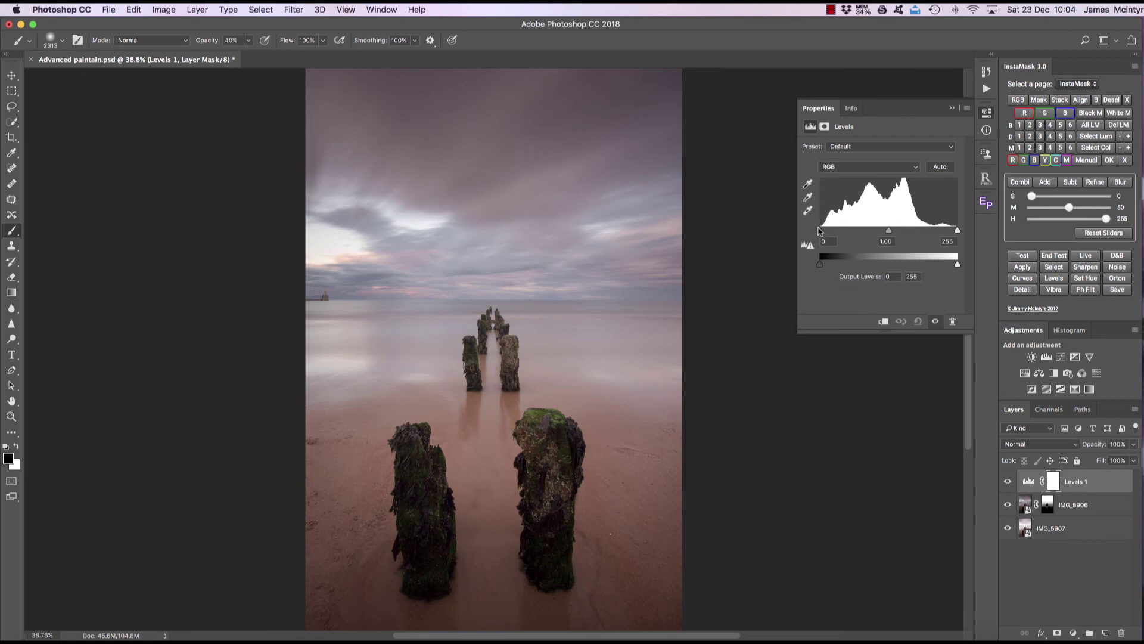
pyautogui.moveTo(819, 230); pyautogui.dragTo(826, 232)
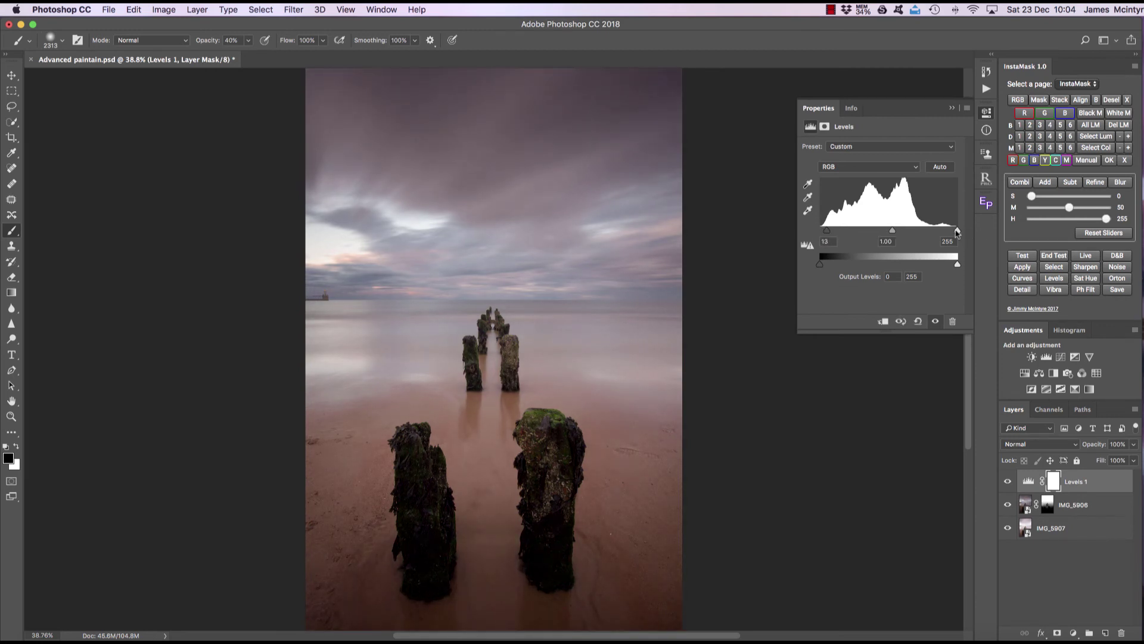
pyautogui.moveTo(957, 231); pyautogui.dragTo(952, 231)
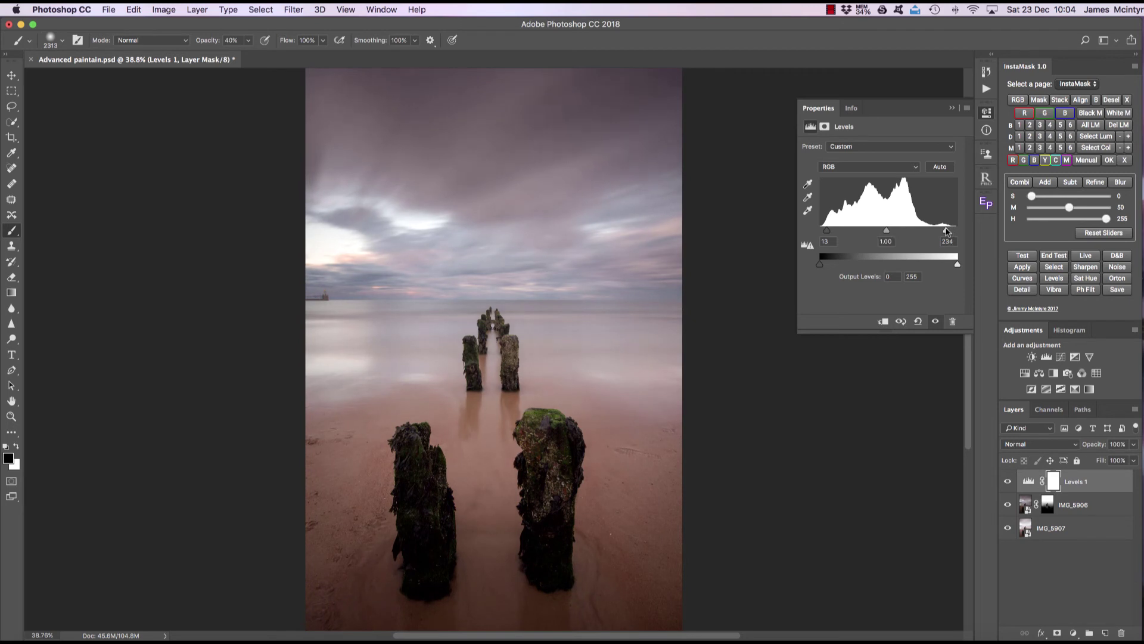
pyautogui.moveTo(887, 232); pyautogui.dragTo(889, 231)
pyautogui.click(951, 110)
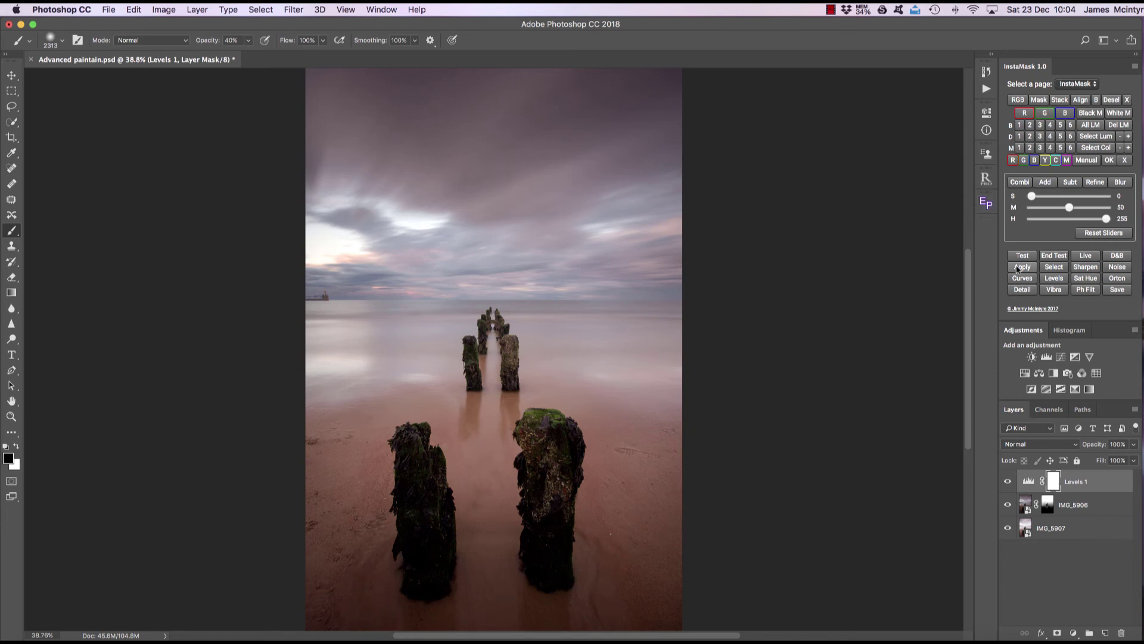
# Generate 16-bit dark luminosity masks, preview masks 1–6, and load mask 5 as a selection.
pyautogui.click(986, 203)
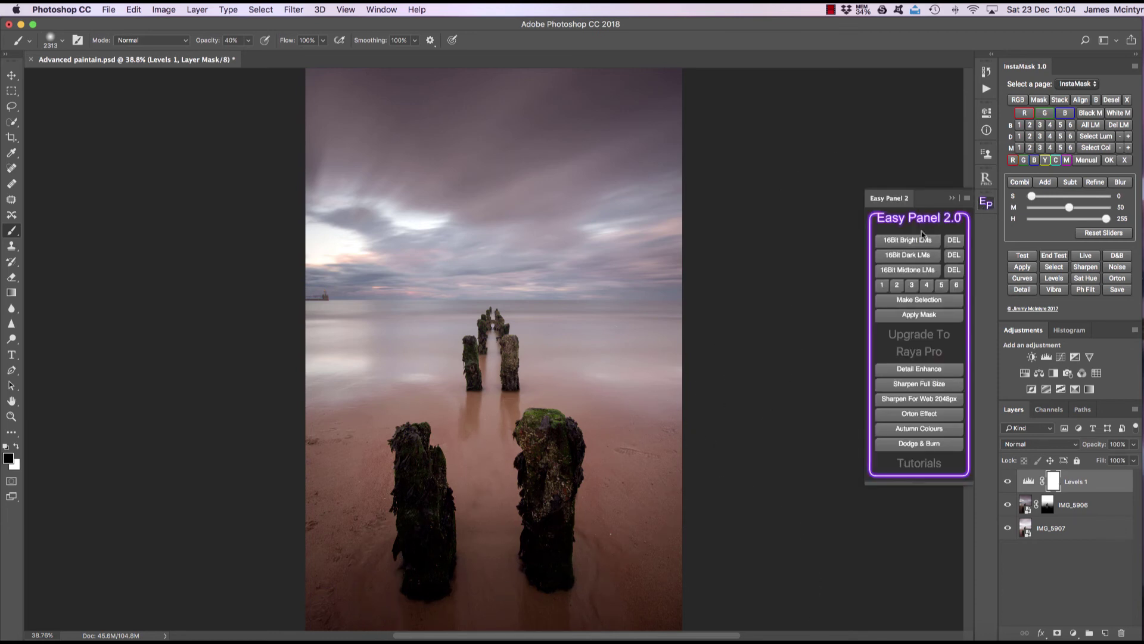
pyautogui.click(910, 260)
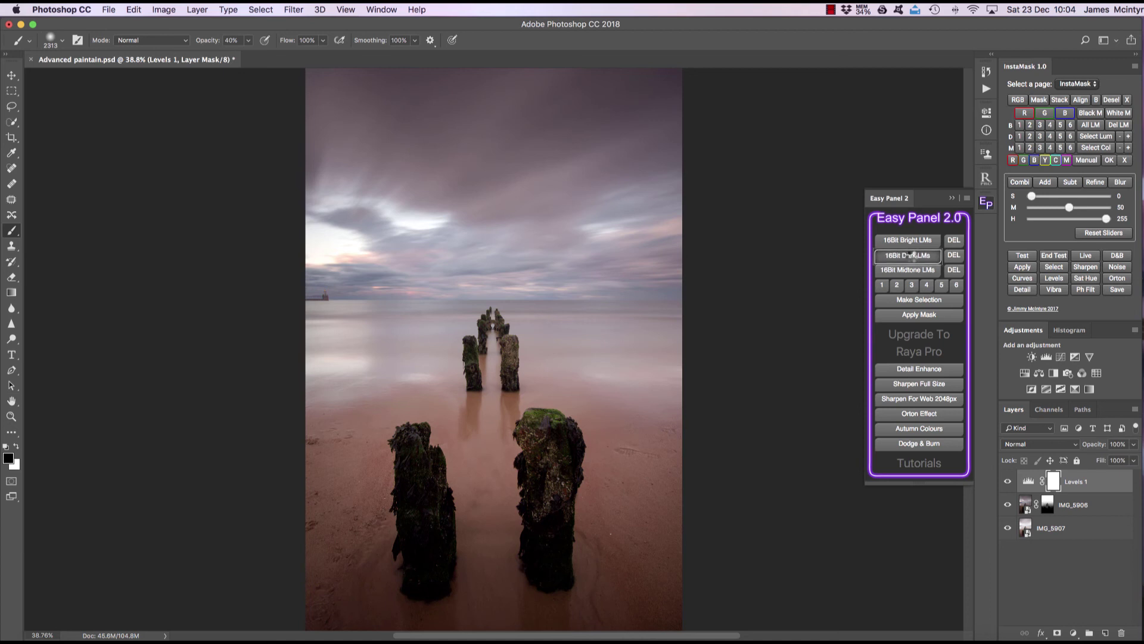
pyautogui.click(882, 285)
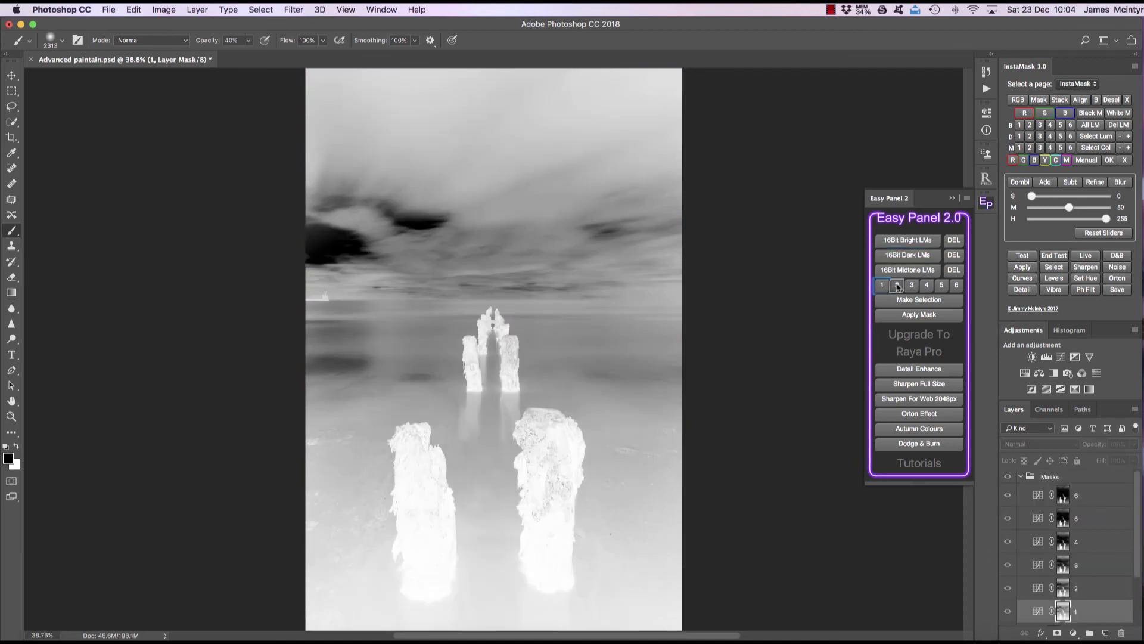
pyautogui.click(898, 286)
pyautogui.click(912, 285)
pyautogui.click(927, 286)
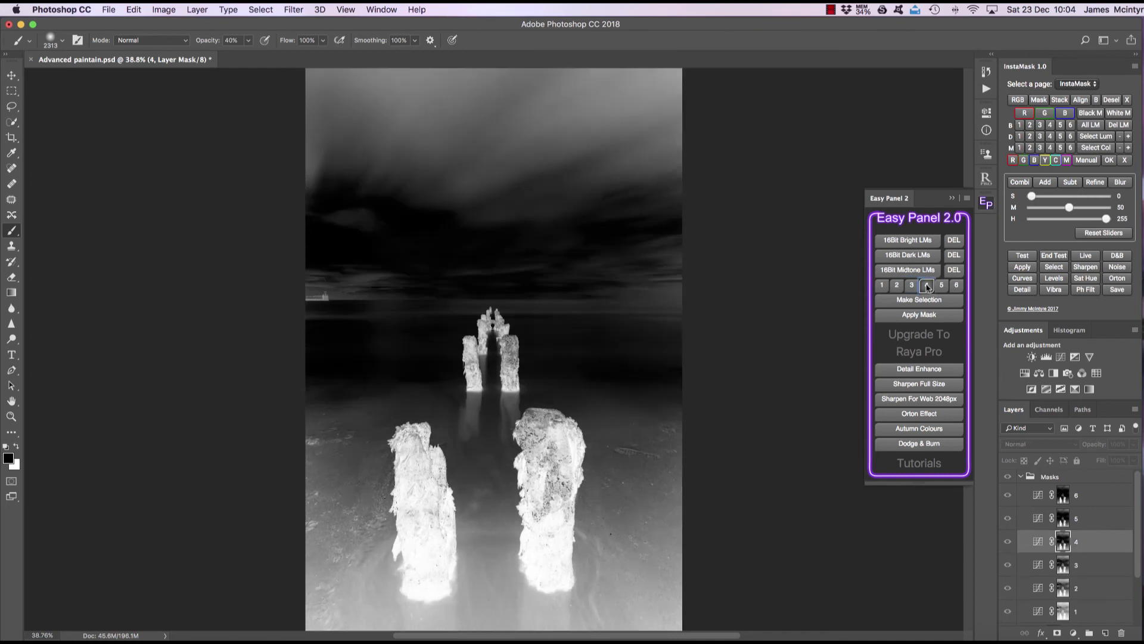
pyautogui.click(941, 286)
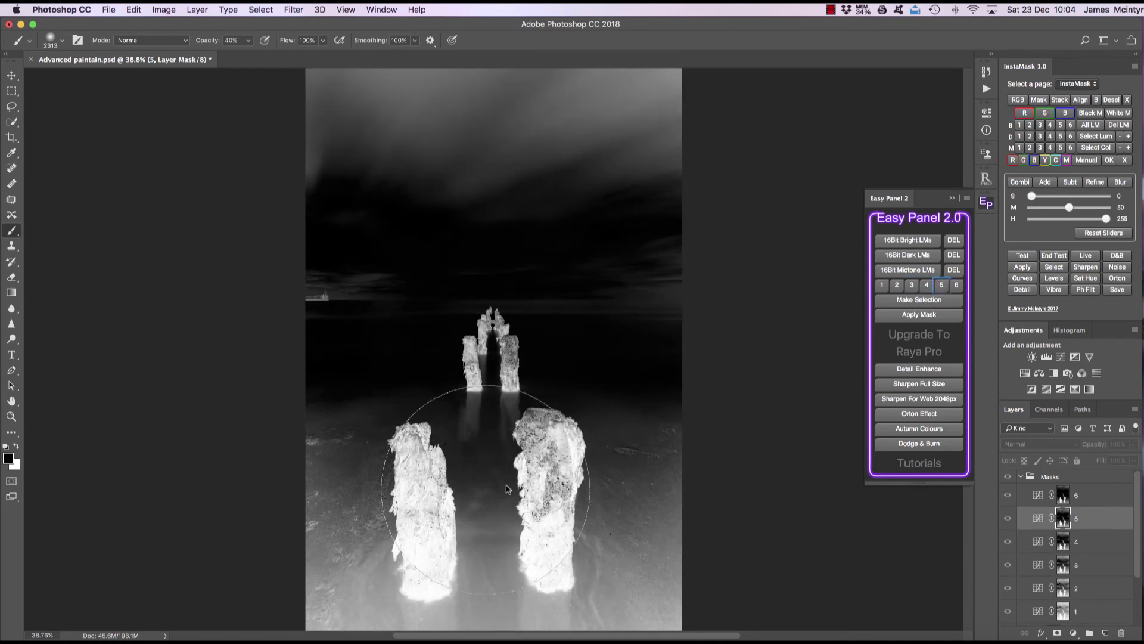
pyautogui.click(956, 286)
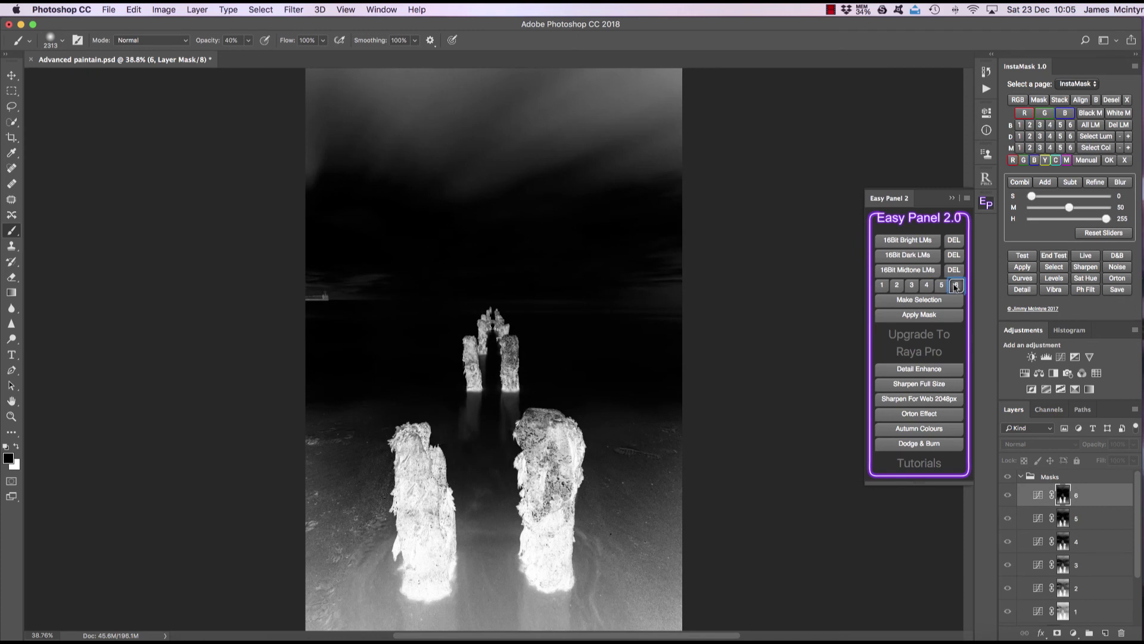
pyautogui.click(941, 286)
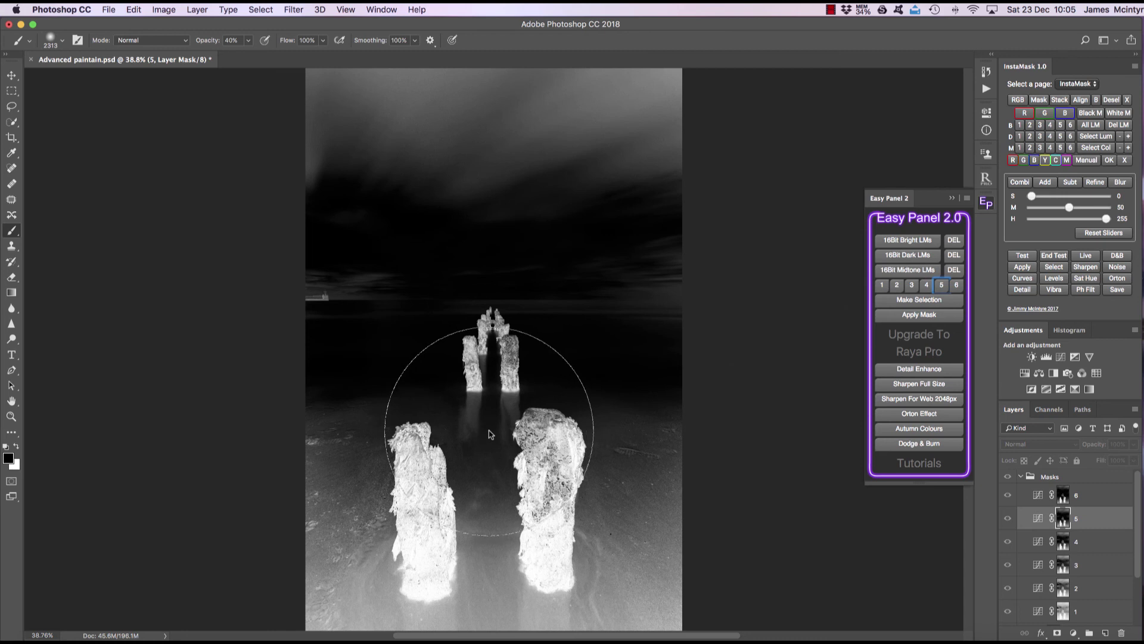
pyautogui.click(929, 302)
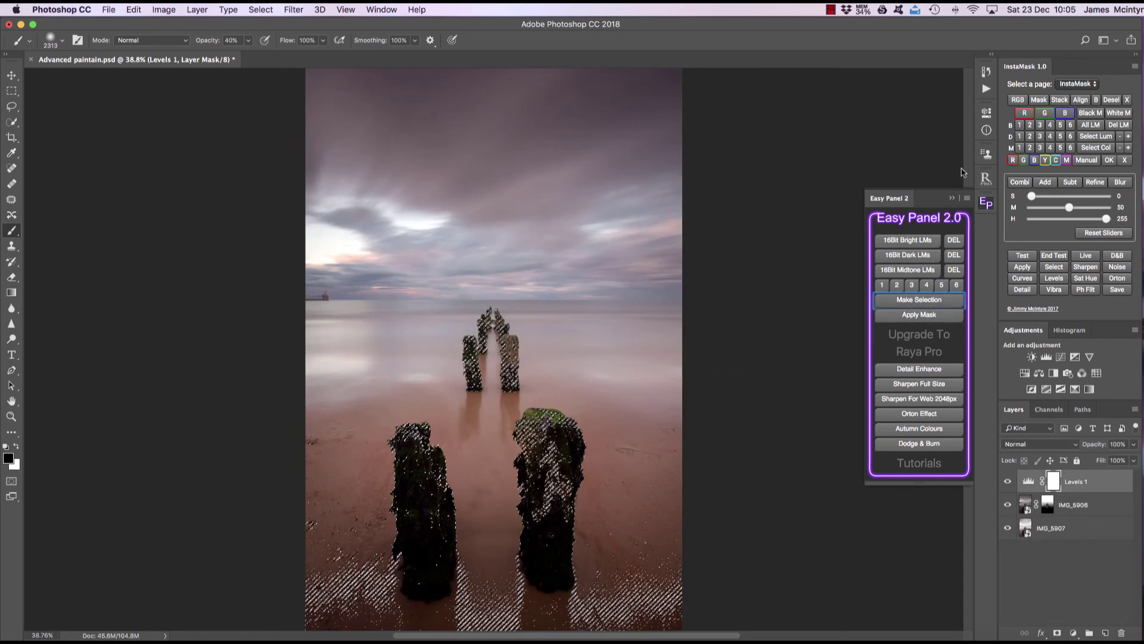
# Paint black at 100% opacity over the front posts on the Levels 1 mask, then check it.
pyautogui.click(986, 203)
pyautogui.press('super+h')
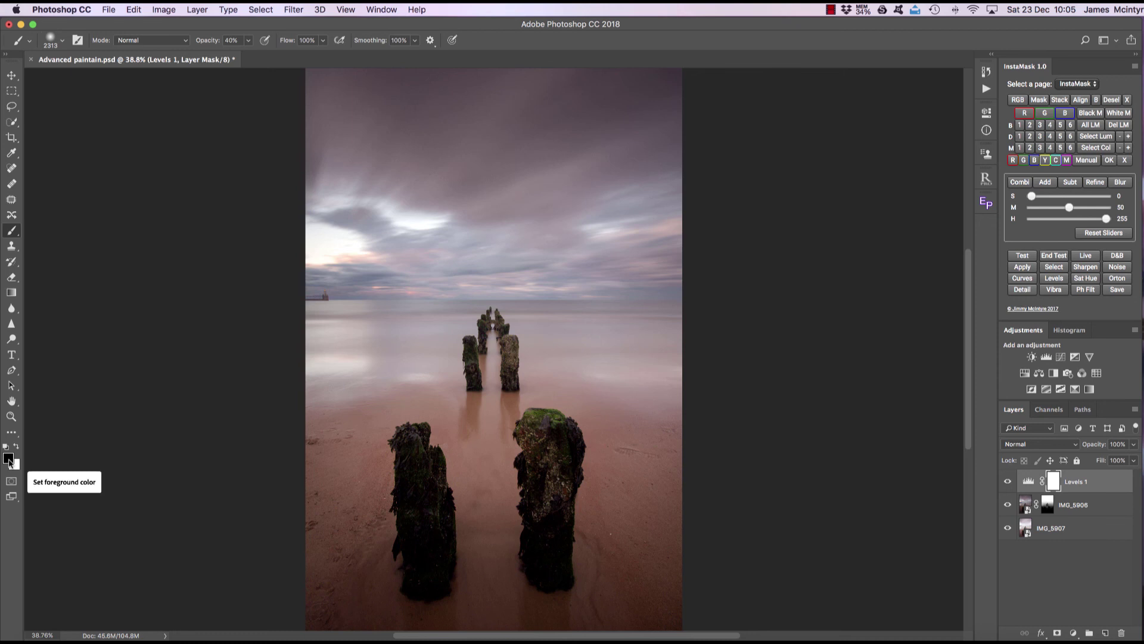
pyautogui.press('0')
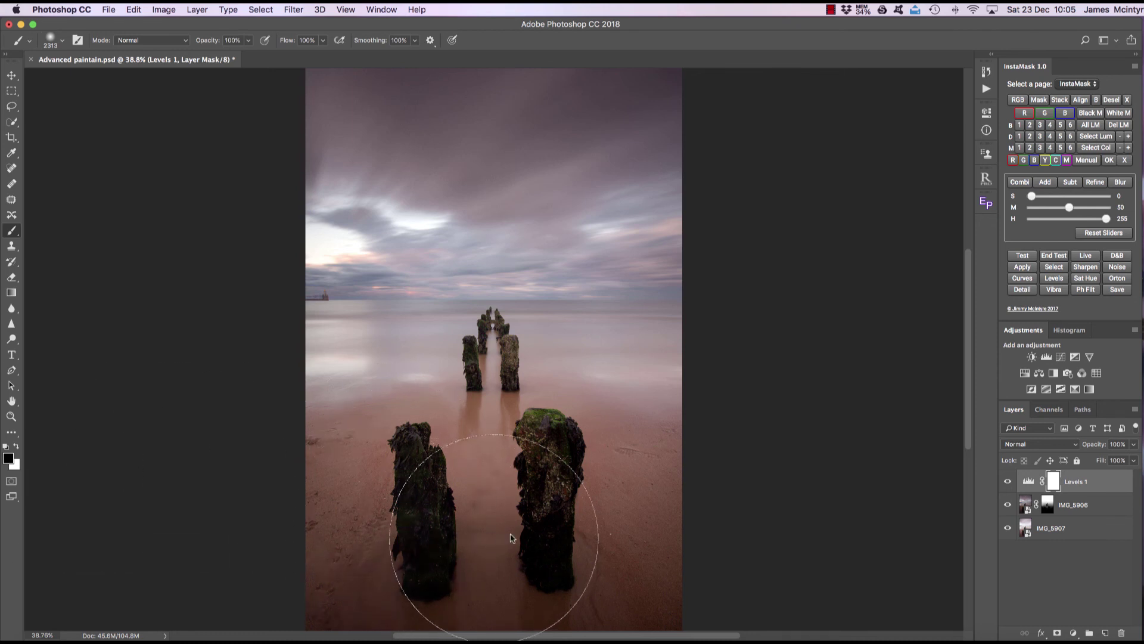
pyautogui.moveTo(484, 480)
pyautogui.mouseDown()
pyautogui.moveTo(498, 518)
pyautogui.moveTo(614, 574)
pyautogui.moveTo(282, 581)
pyautogui.moveTo(600, 579)
pyautogui.moveTo(469, 518)
pyautogui.moveTo(451, 529)
pyautogui.moveTo(508, 527)
pyautogui.moveTo(535, 521)
pyautogui.mouseUp()
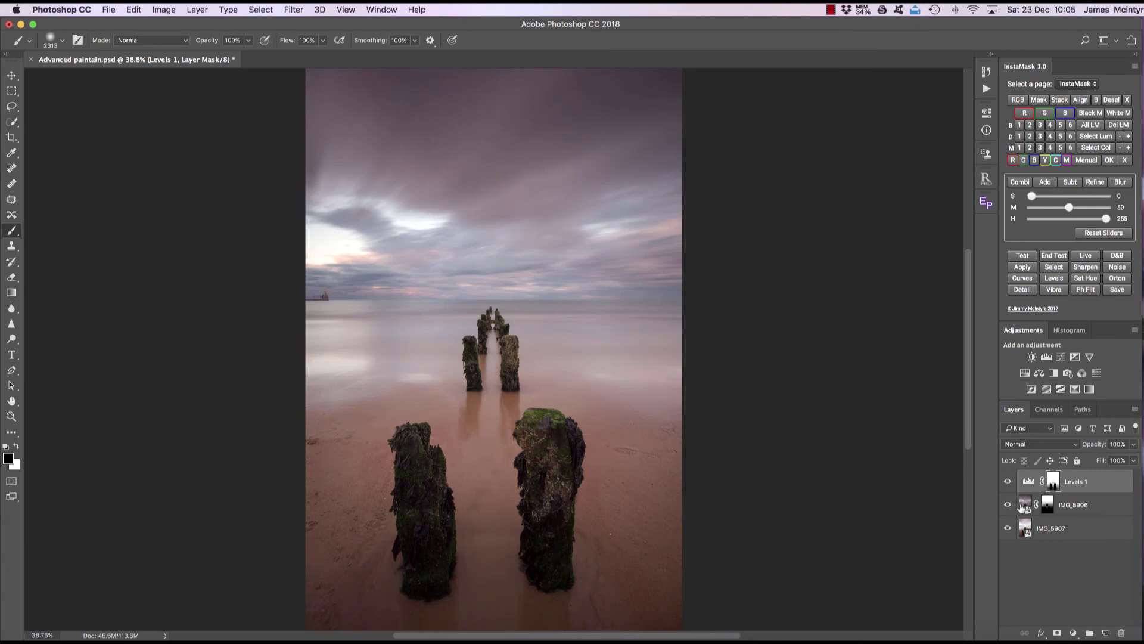
pyautogui.keyDown('alt'); pyautogui.click(1053, 481); pyautogui.keyUp('alt')
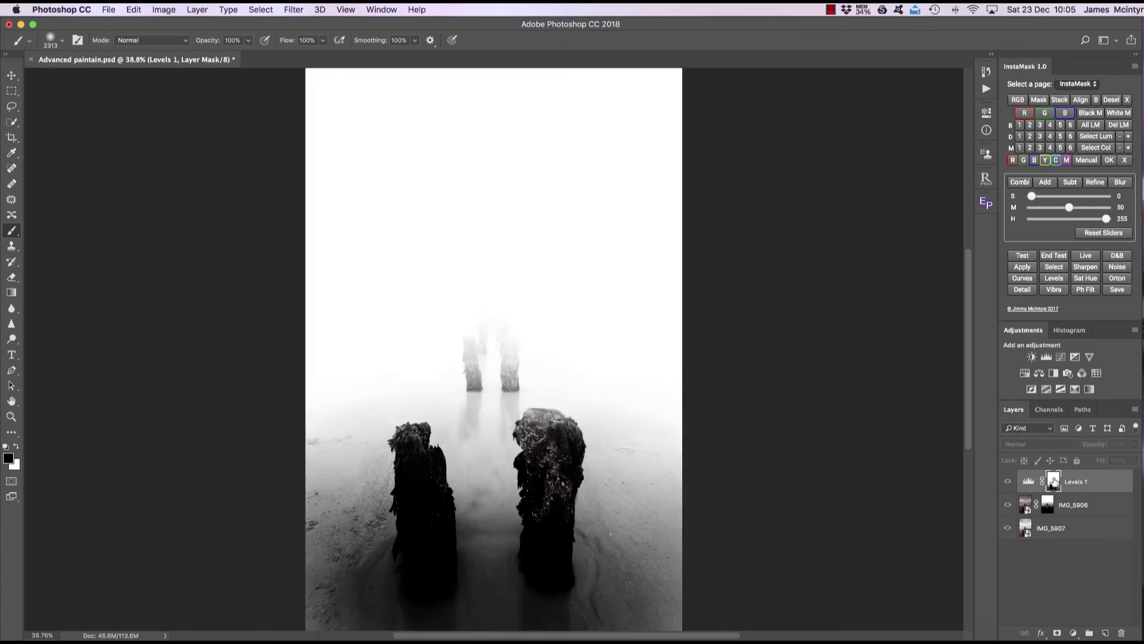
pyautogui.click(1031, 483)
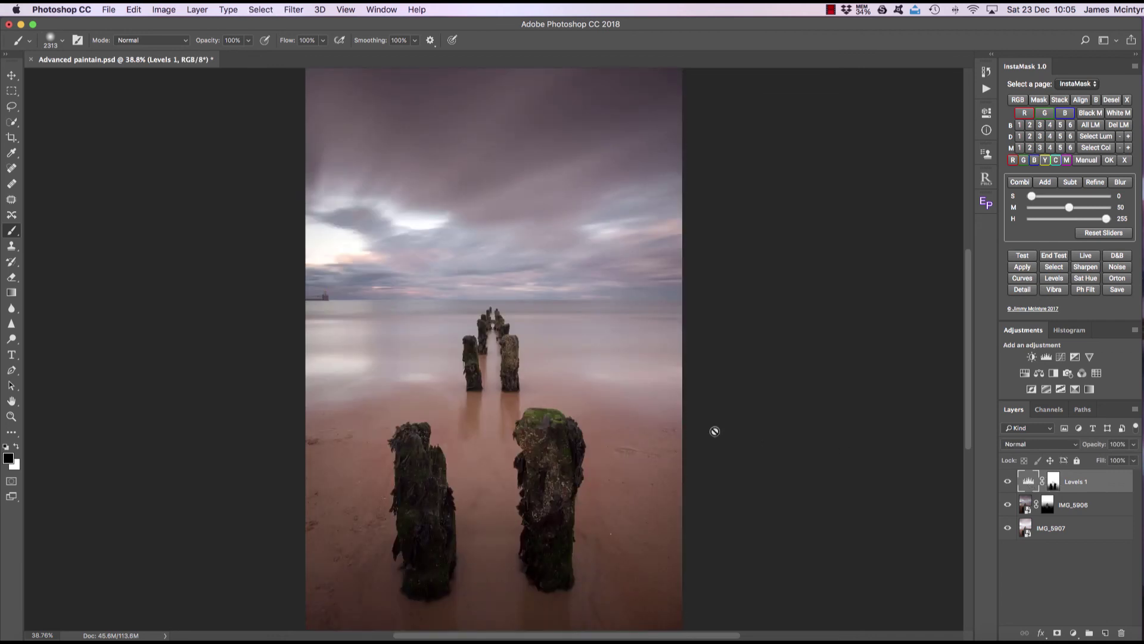
# Toggle Levels 1 visibility off and on repeatedly to compare its contrast effect.
pyautogui.click(1007, 481)
pyautogui.click(1007, 481)
pyautogui.click(1007, 481)
pyautogui.click(1007, 481)
pyautogui.click(1006, 481)
pyautogui.click(1006, 481)
pyautogui.click(1007, 481)
pyautogui.click(1007, 481)
pyautogui.click(1007, 480)
pyautogui.click(1006, 481)
# In Levels 1, nudge the black input point up slightly and lower the white input to 217.
pyautogui.doubleClick(1028, 484)
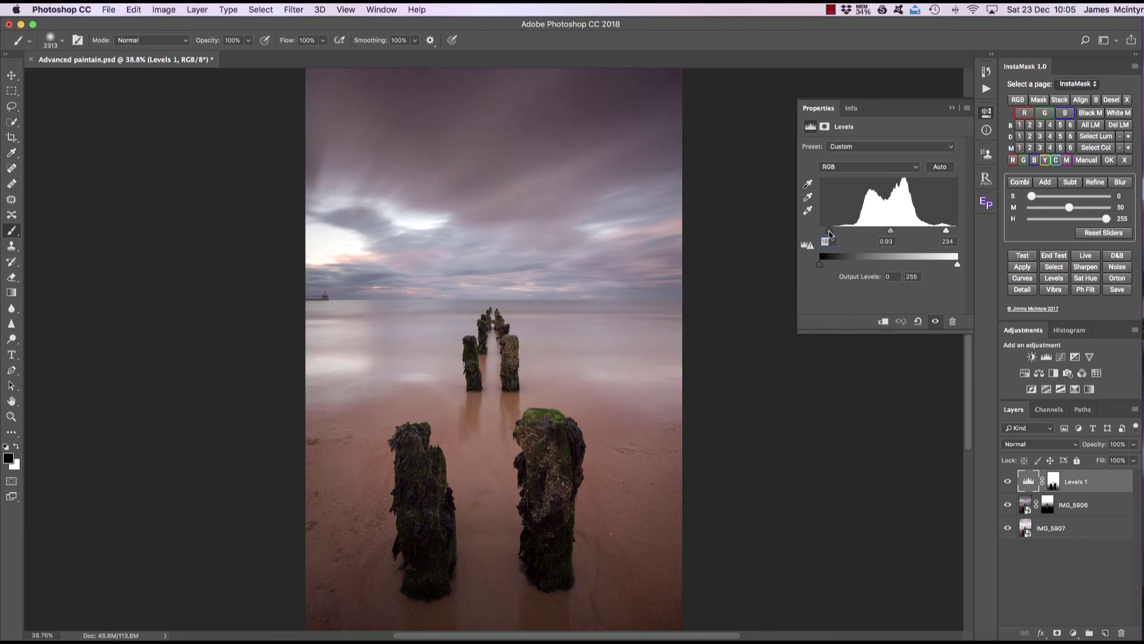
pyautogui.moveTo(829, 234); pyautogui.dragTo(833, 235)
pyautogui.moveTo(946, 230); pyautogui.dragTo(938, 232)
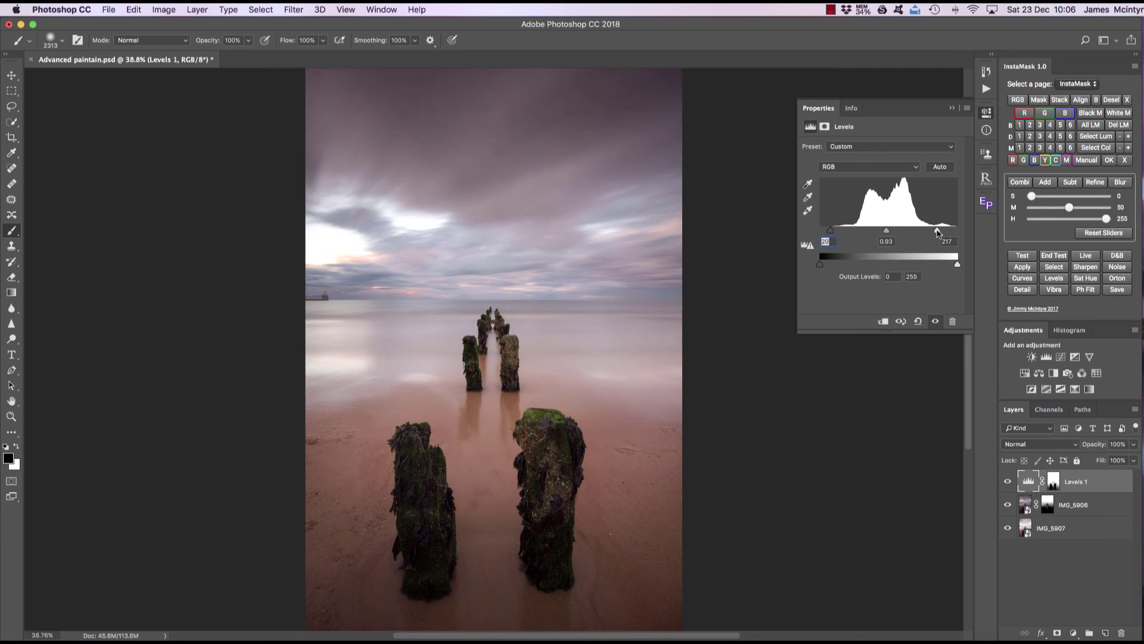
pyautogui.click(952, 107)
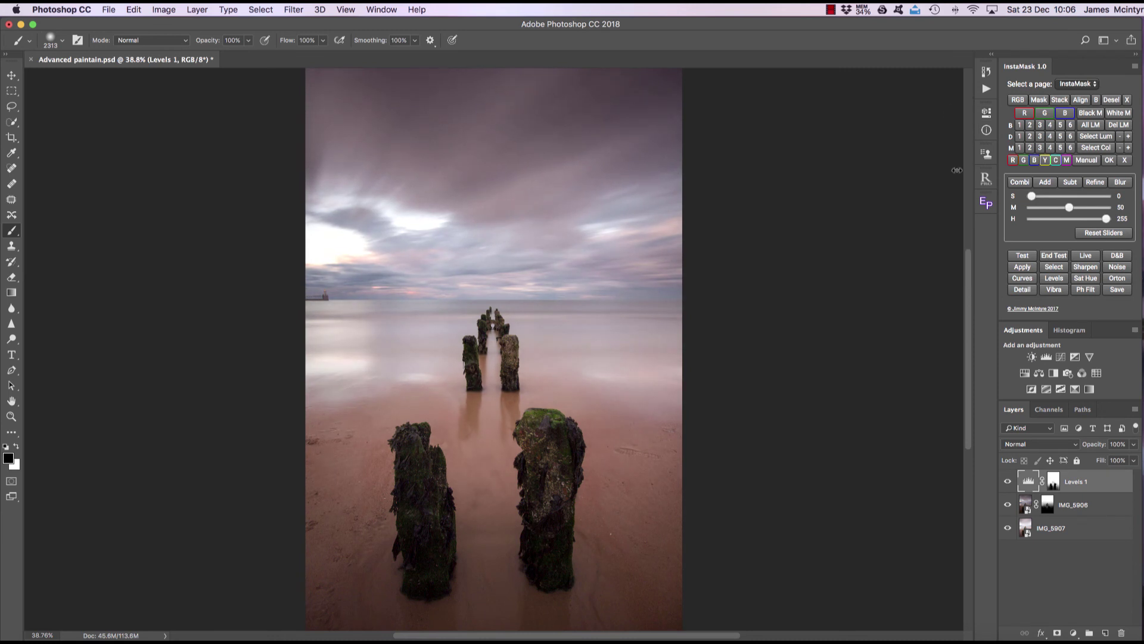
# Recheck the revised Levels effect on and off, and bring back Easy Panel 2's luminosity mask tools.
pyautogui.click(1008, 480)
pyautogui.click(1008, 479)
pyautogui.click(1008, 478)
pyautogui.click(1009, 479)
pyautogui.click(1008, 478)
pyautogui.click(1009, 478)
pyautogui.click(985, 204)
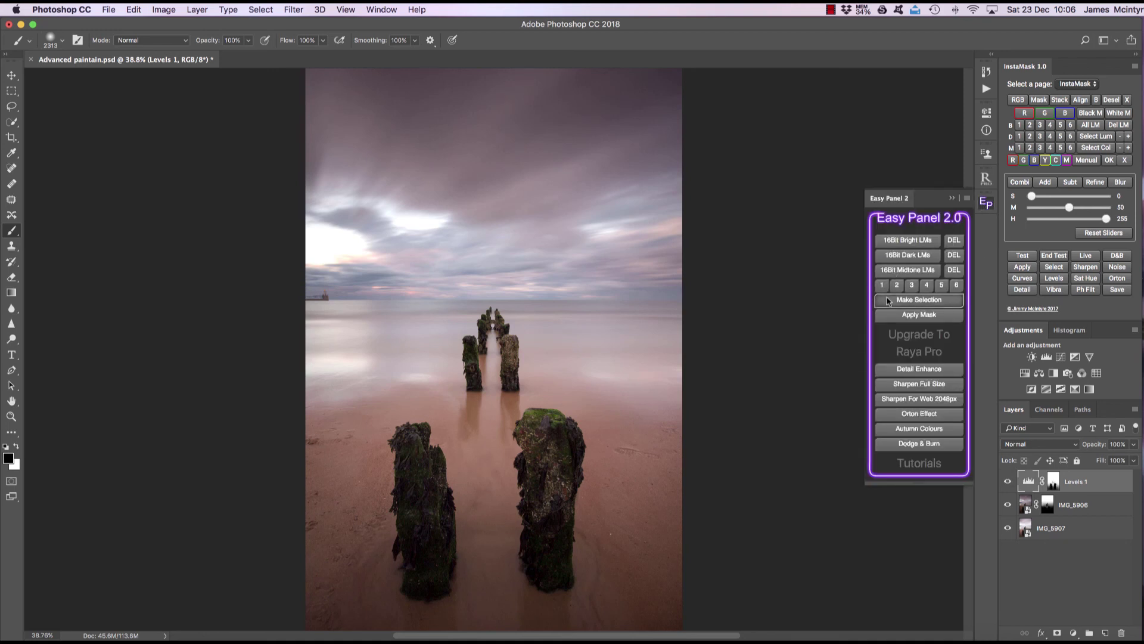